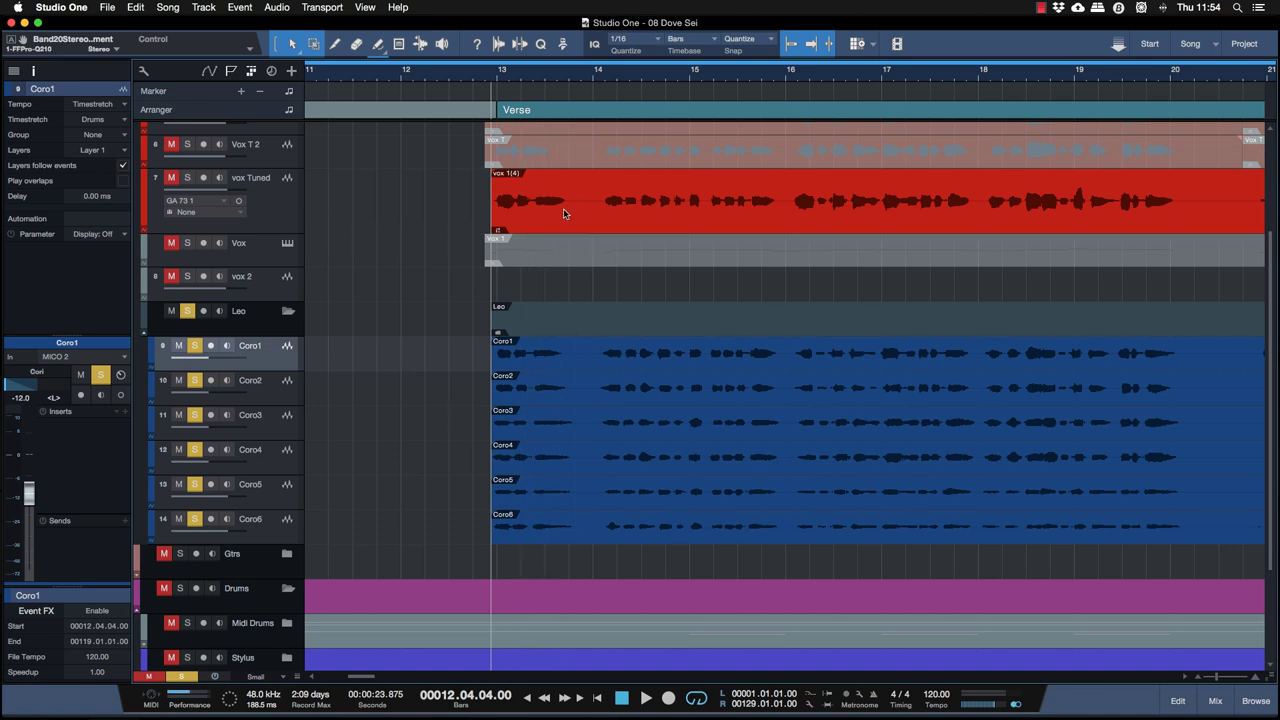
Turn off solo on the Coro tracks' folder and play back the lead vocal with the six Coro parts from the start of the verse
{"action": "key", "text": "s"}
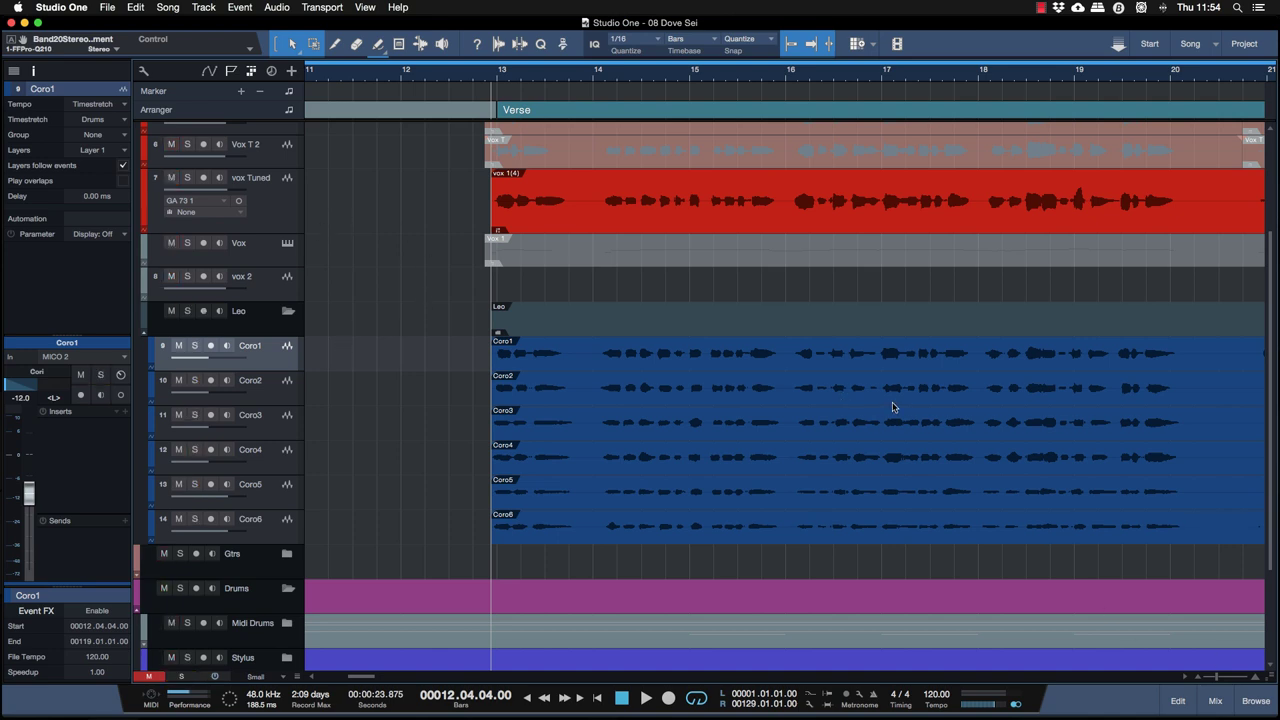
{"action": "key", "text": "space"}
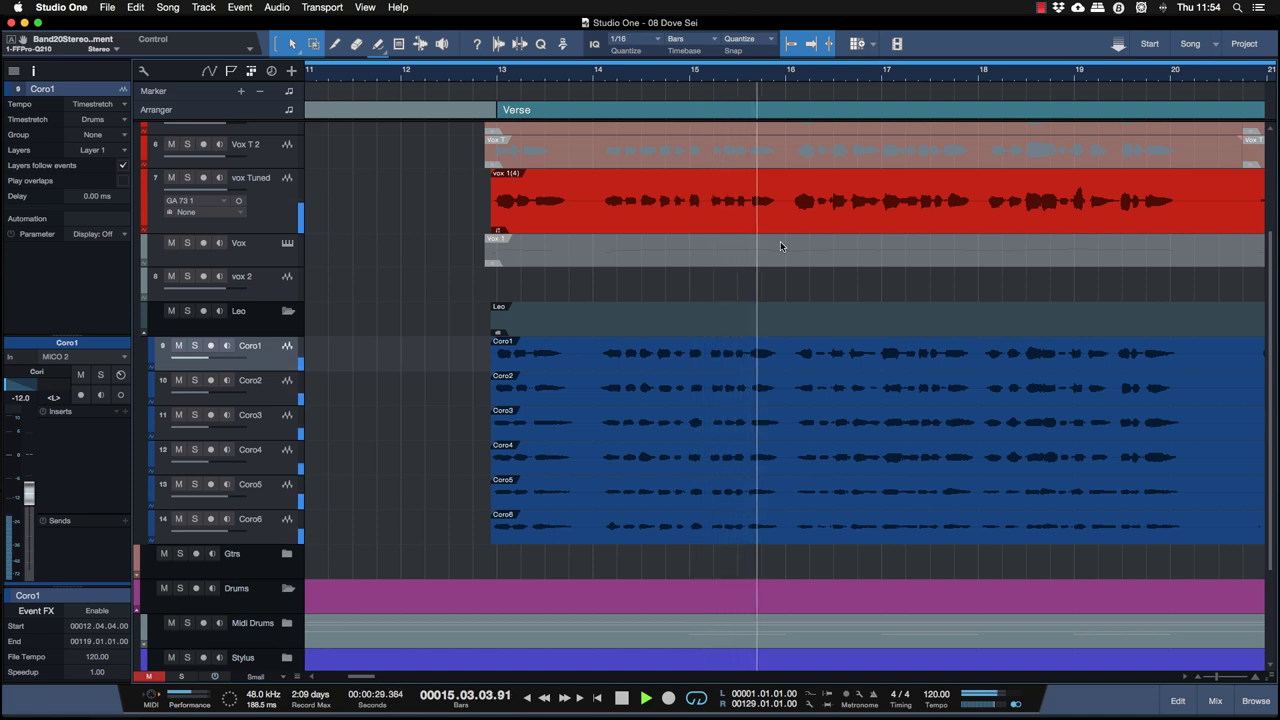
{"action": "key", "text": "space"}
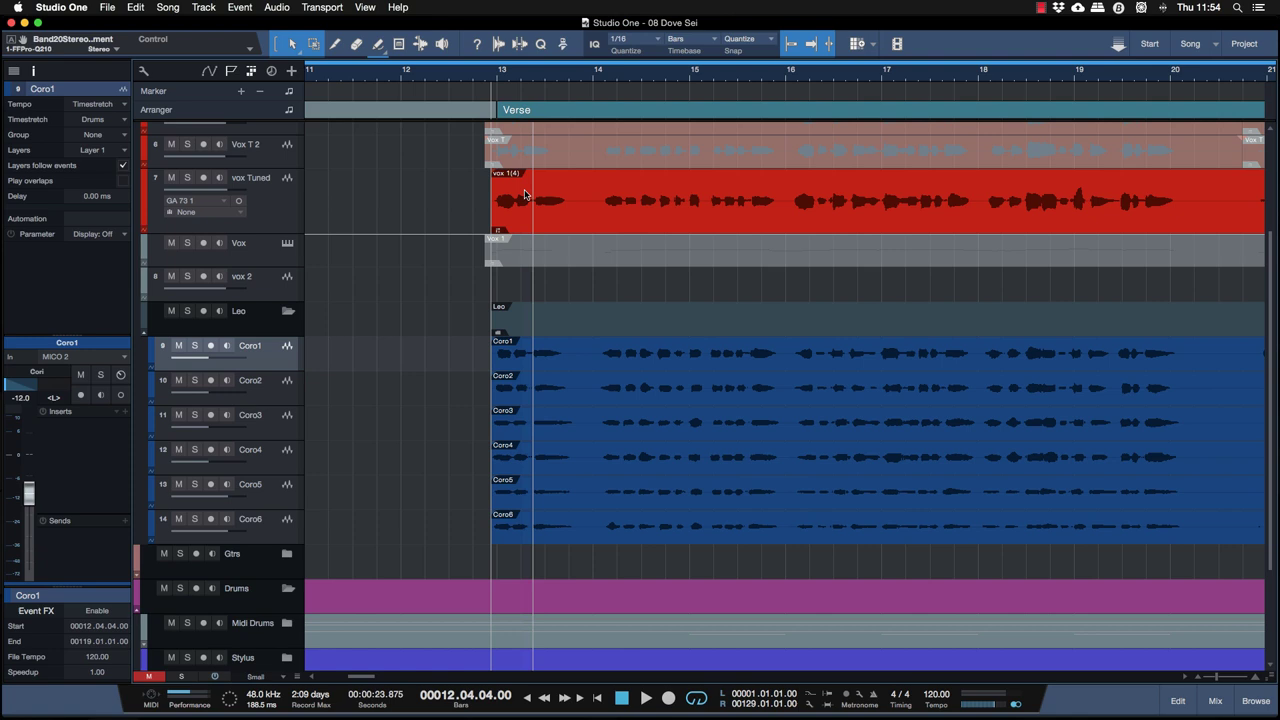
Move the vox Tuned track into the folder holding the Coro tracks, directly above Coro1
{"action": "left_click_drag", "start_coordinate": [281, 217], "coordinate": [287, 340]}
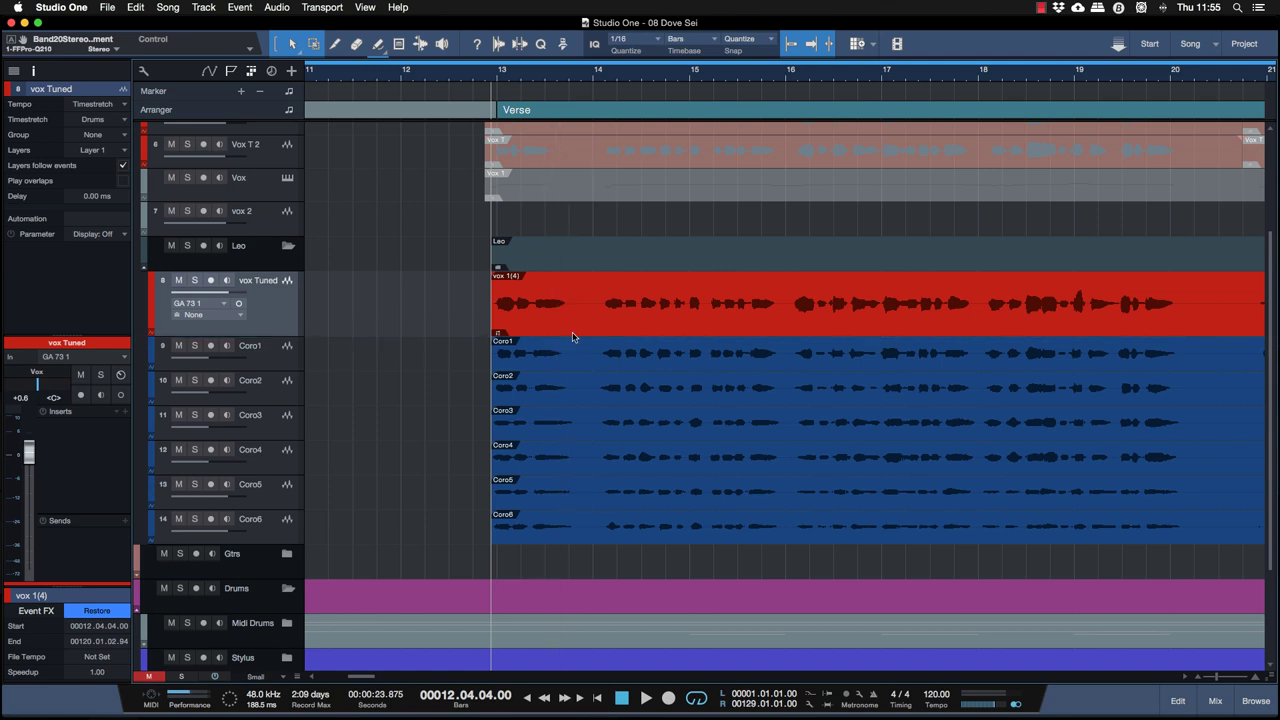
{"action": "key", "text": "e"}
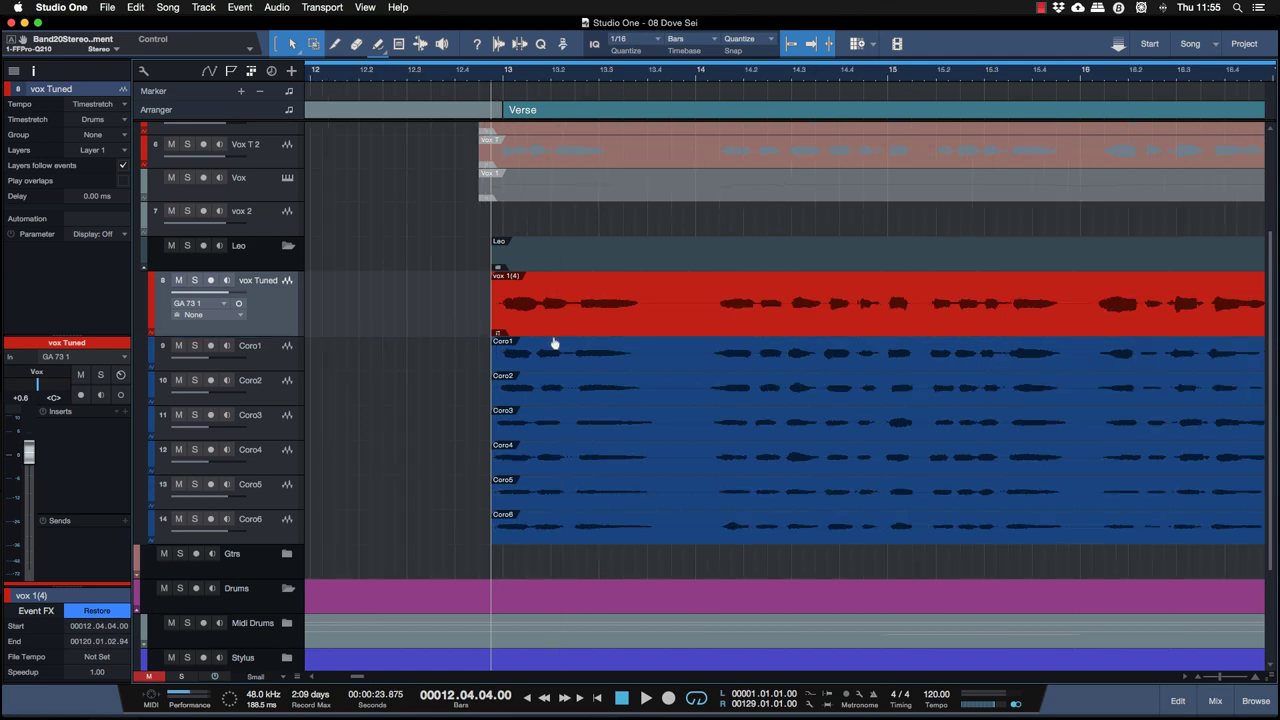
{"action": "scroll", "coordinate": [527, 330], "scroll_direction": "down", "scroll_amount": 2}
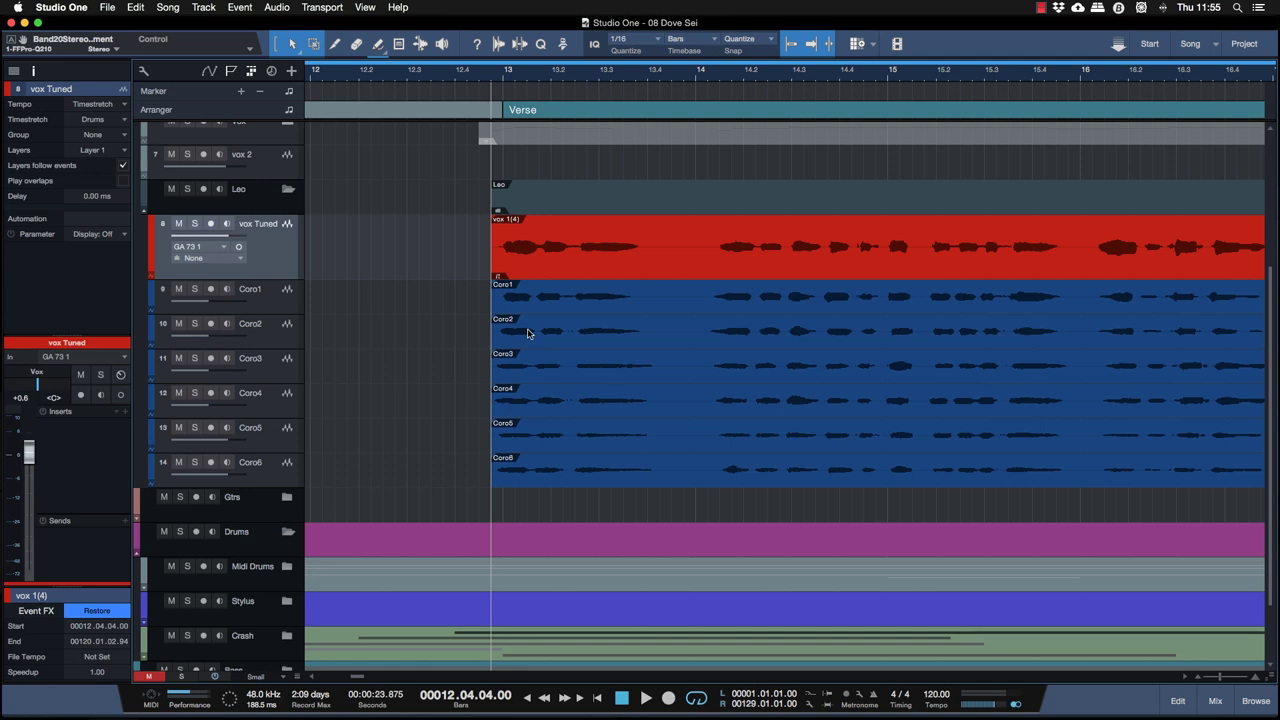
{"action": "left_click", "coordinate": [429, 286]}
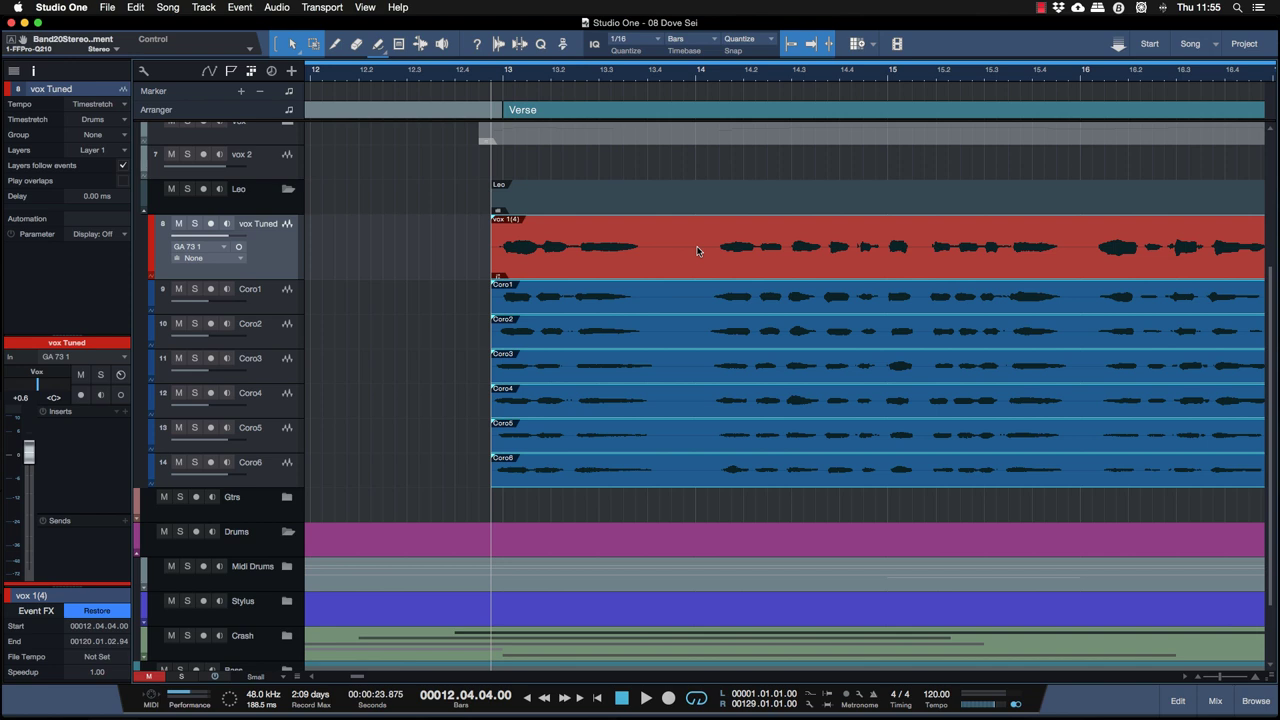
Split the vox Tuned and Coro1 to Coro6 events together at bars 14, 16 and 18, and just after bar 20
{"action": "scroll", "coordinate": [697, 250], "scroll_direction": "right", "scroll_amount": 1}
{"action": "left_click_drag", "start_coordinate": [452, 270], "coordinate": [632, 463]}
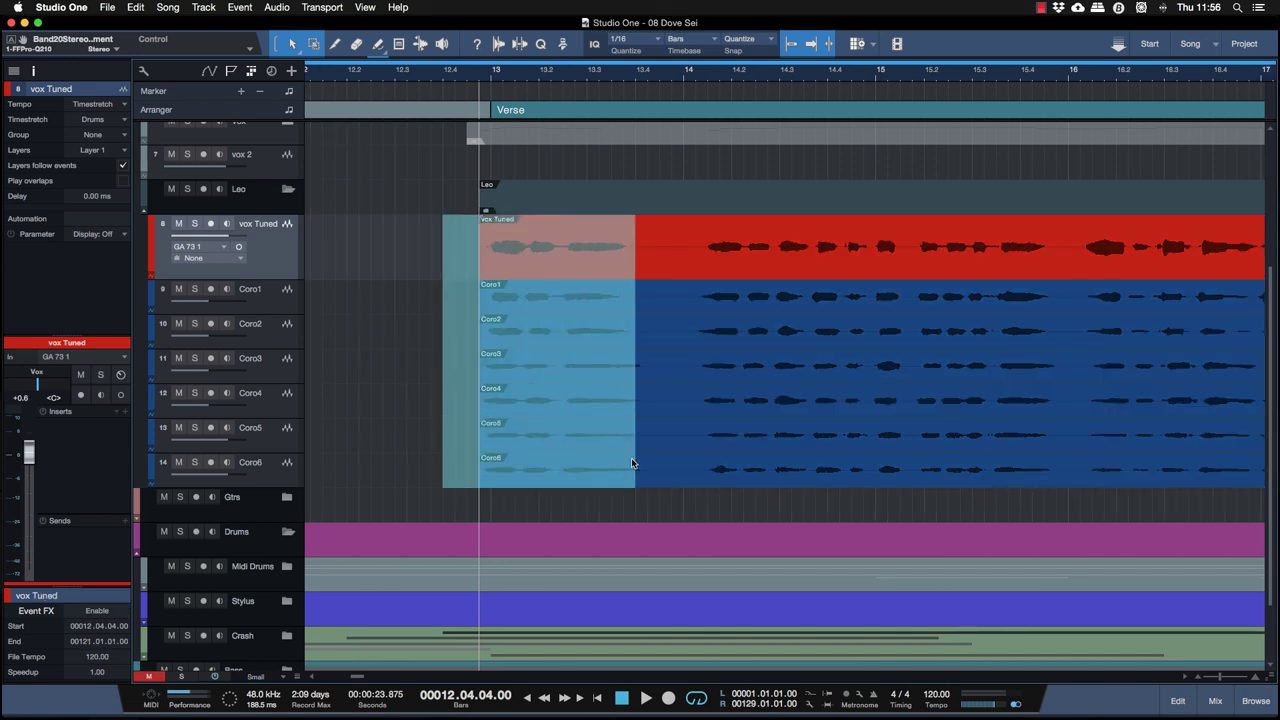
{"action": "left_click", "coordinate": [632, 463]}
{"action": "key", "text": "3"}
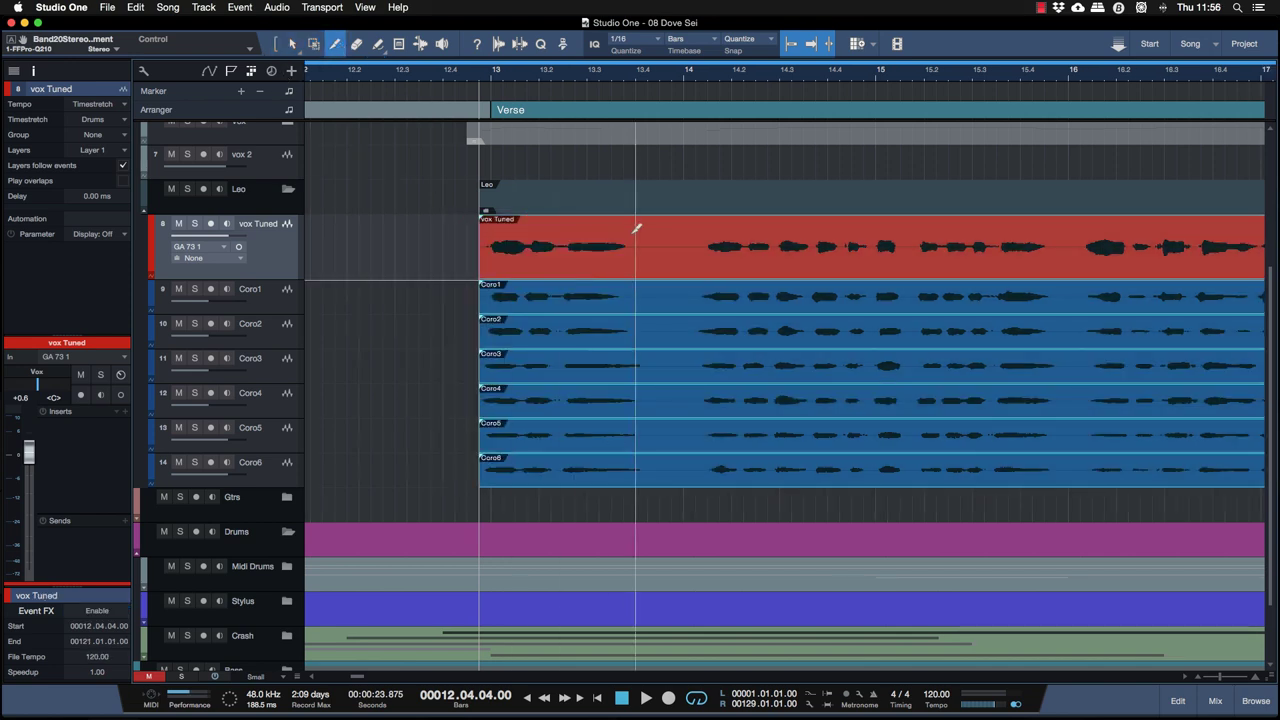
{"action": "left_click", "coordinate": [686, 246]}
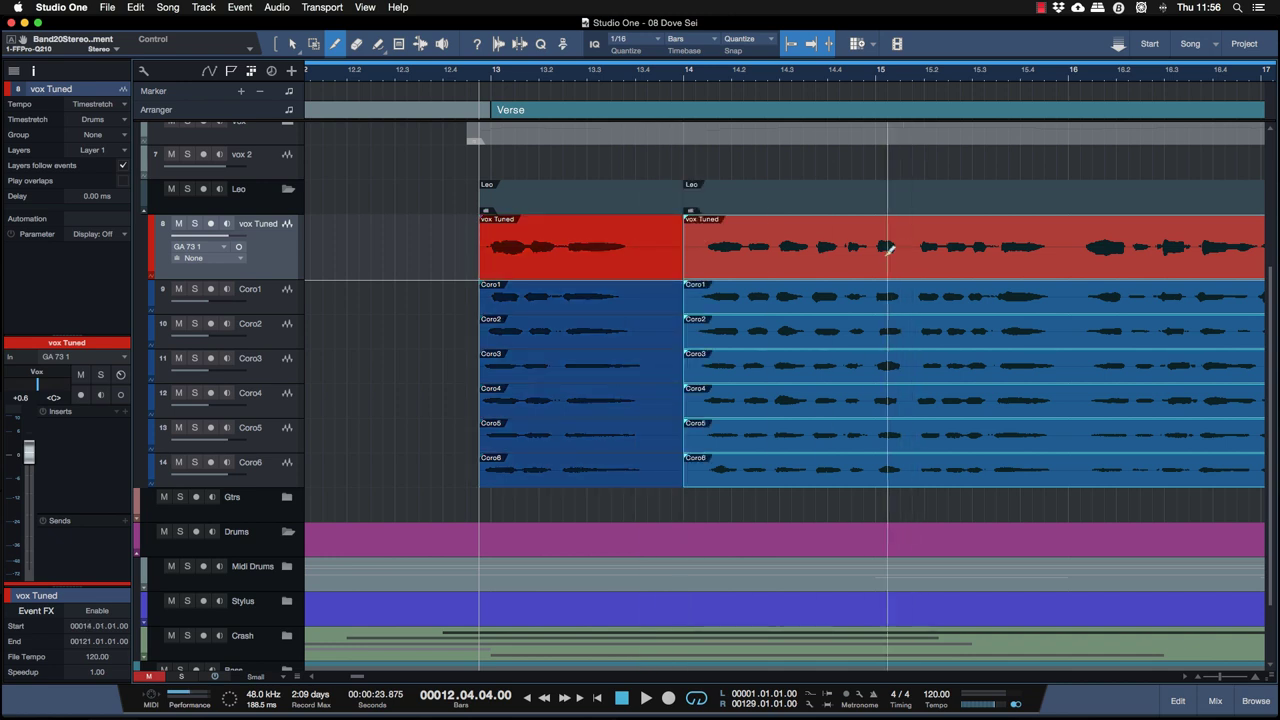
{"action": "left_click", "coordinate": [1069, 247]}
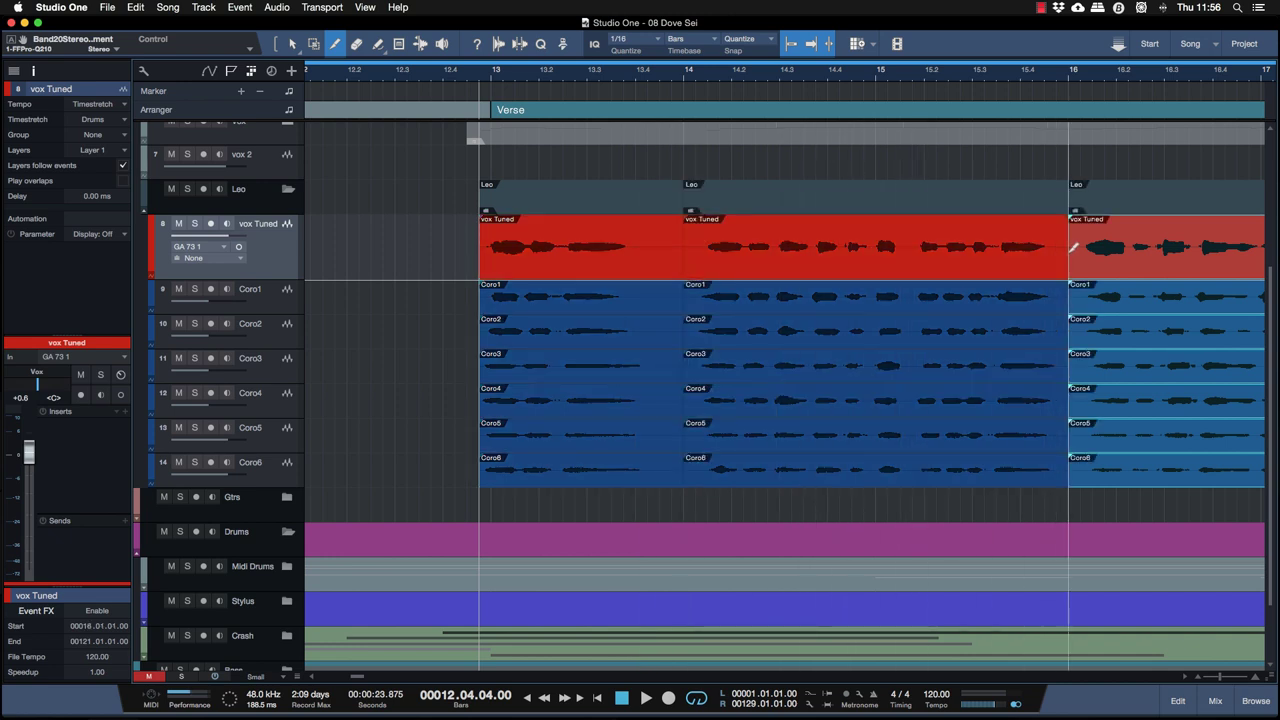
{"action": "scroll", "coordinate": [1071, 247], "scroll_direction": "right", "scroll_amount": 5}
{"action": "left_click", "coordinate": [1032, 247]}
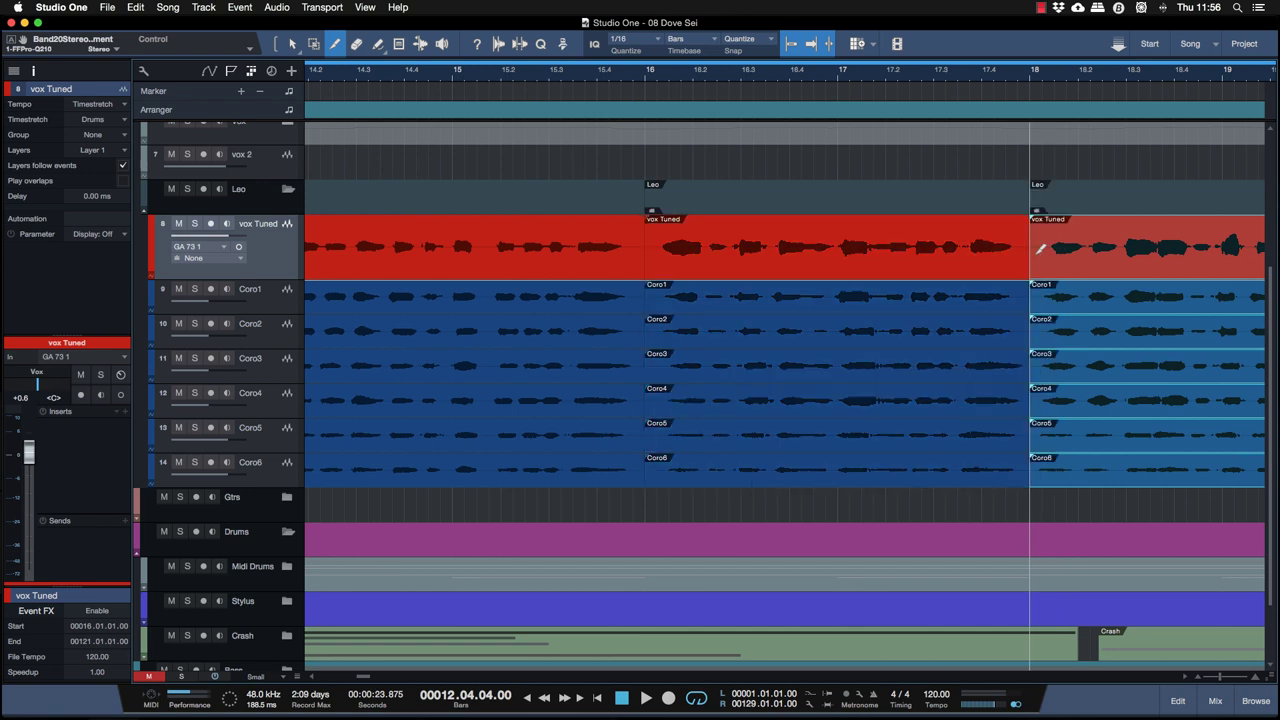
{"action": "scroll", "coordinate": [1040, 249], "scroll_direction": "right", "scroll_amount": 5}
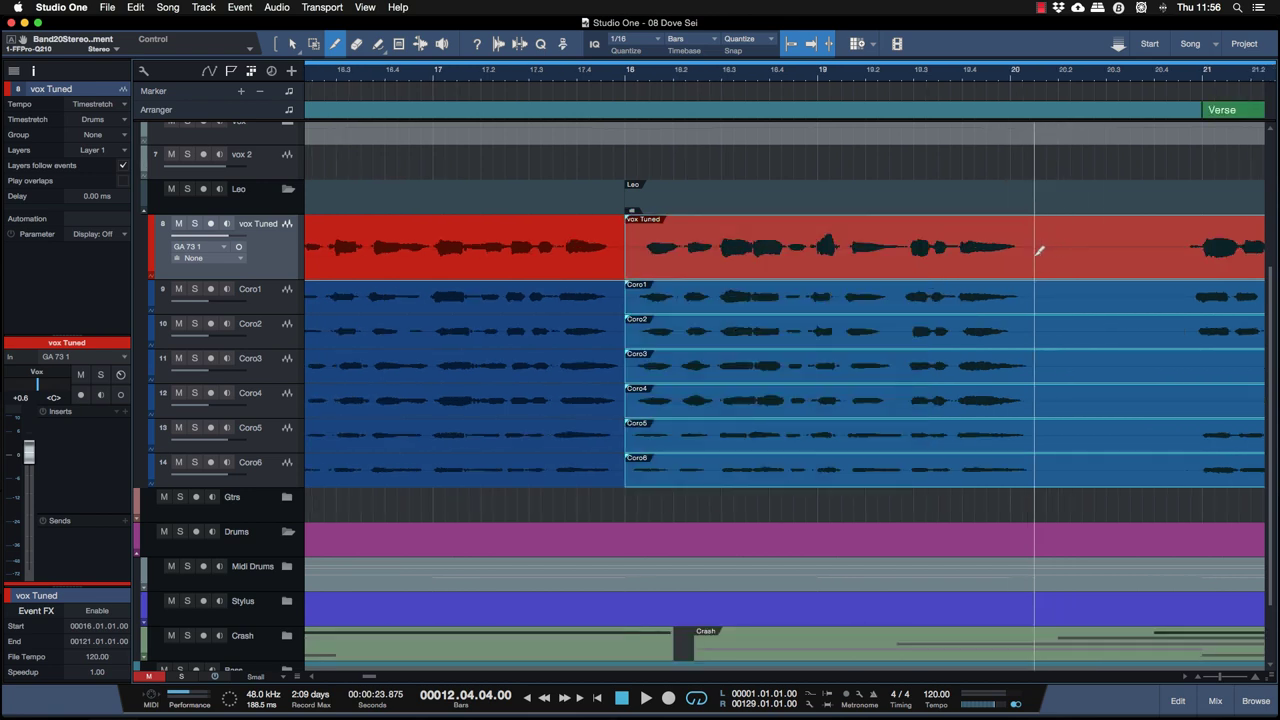
{"action": "left_click", "coordinate": [1039, 251]}
Open the first-phrase vox Tuned and Coro events, ending at bar 14, with VocALign and move its window clear of the events
{"action": "scroll", "coordinate": [1099, 249], "scroll_direction": "left", "scroll_amount": 10}
{"action": "key", "text": "1"}
{"action": "left_click_drag", "start_coordinate": [444, 488], "coordinate": [556, 275]}
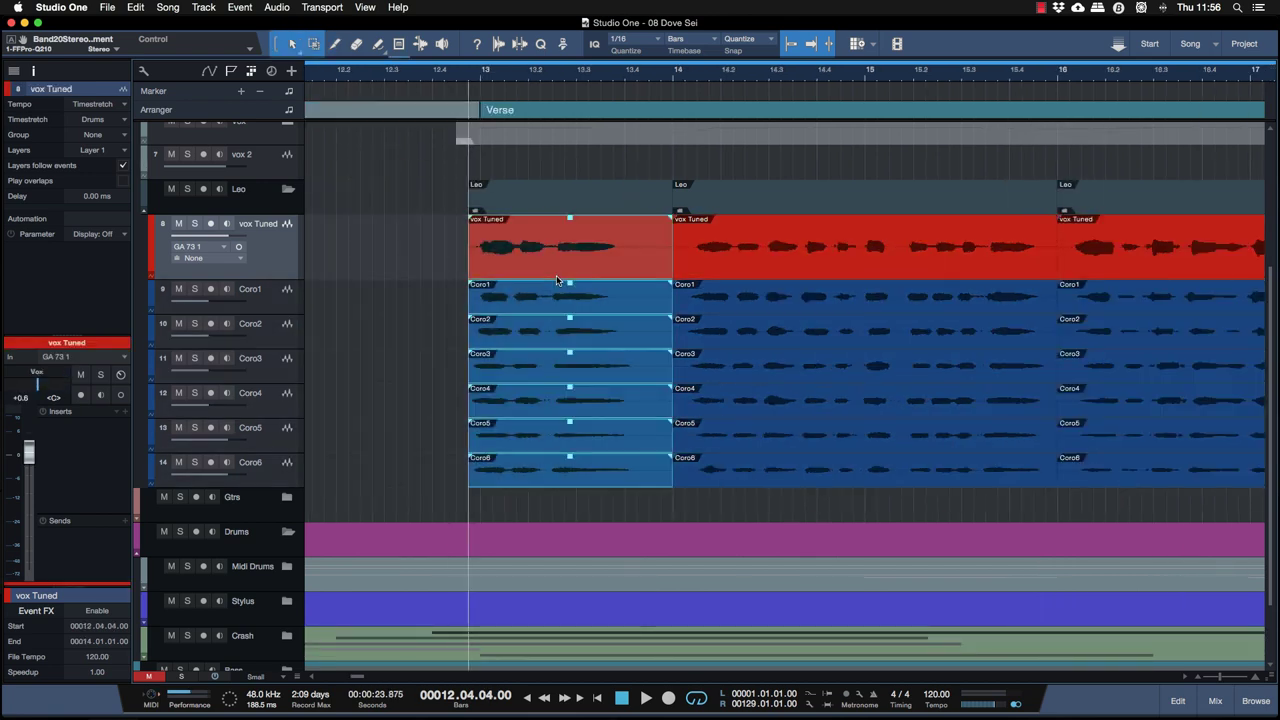
{"action": "left_click", "coordinate": [278, 7]}
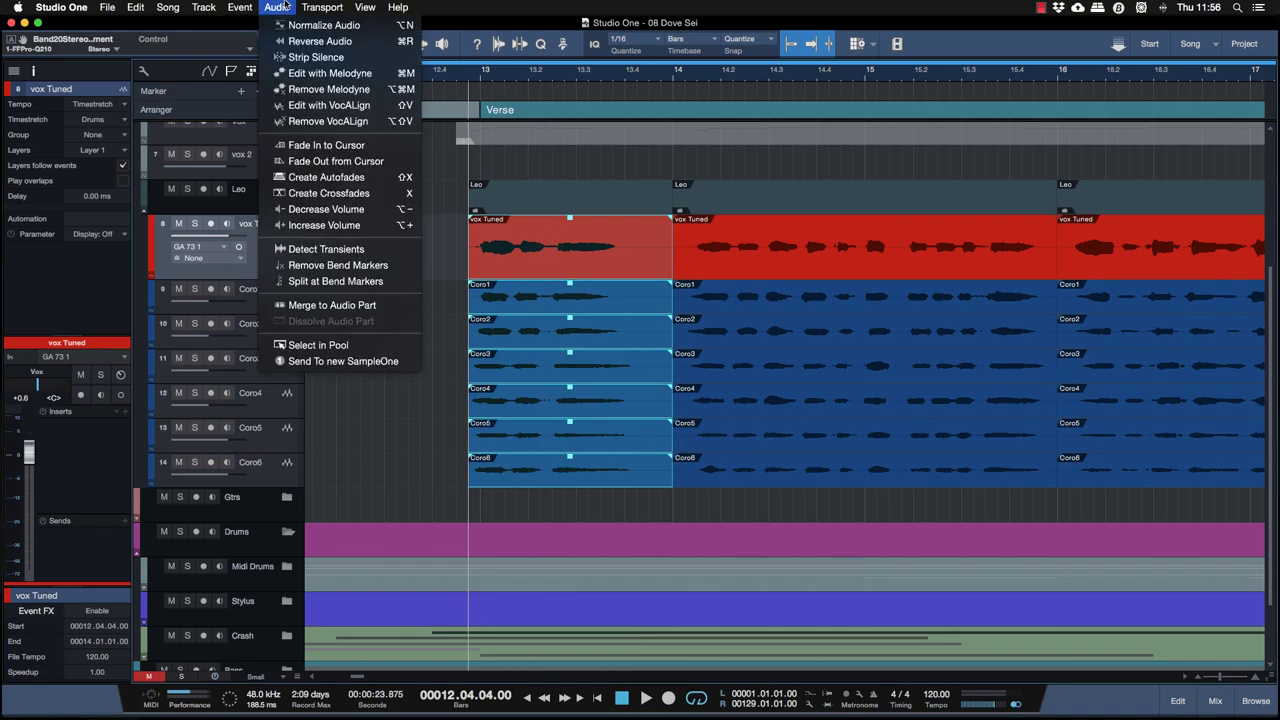
{"action": "left_click", "coordinate": [320, 106]}
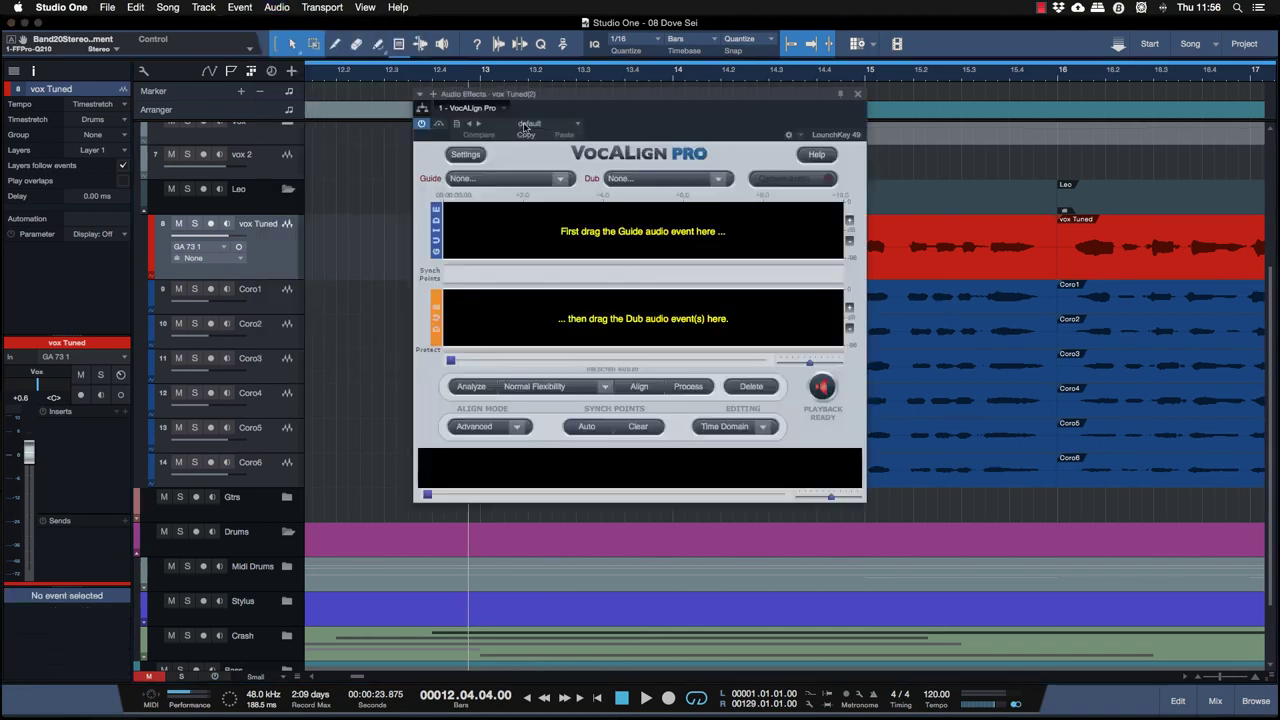
{"action": "left_click_drag", "start_coordinate": [563, 90], "coordinate": [861, 153]}
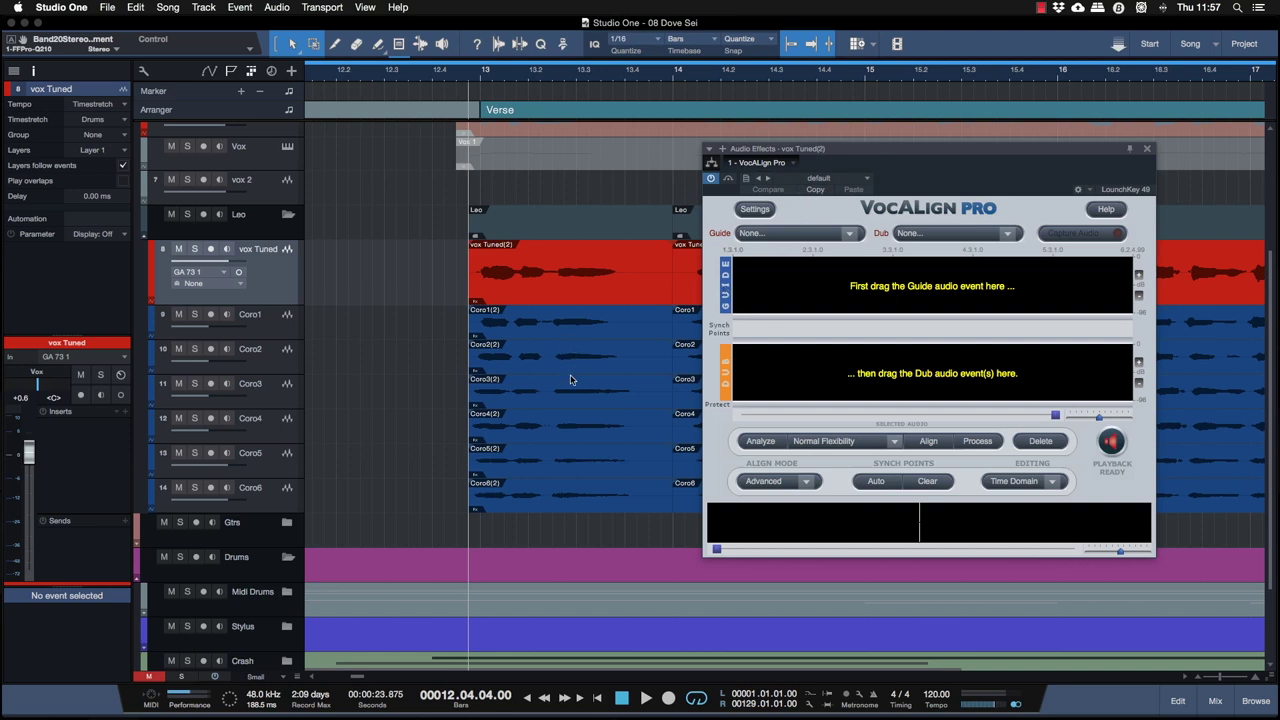
Load the first-phrase vox Tuned event as the VocALign guide and the six matching Coro events as dubs
{"action": "left_click", "coordinate": [518, 300]}
{"action": "key", "text": "space"}
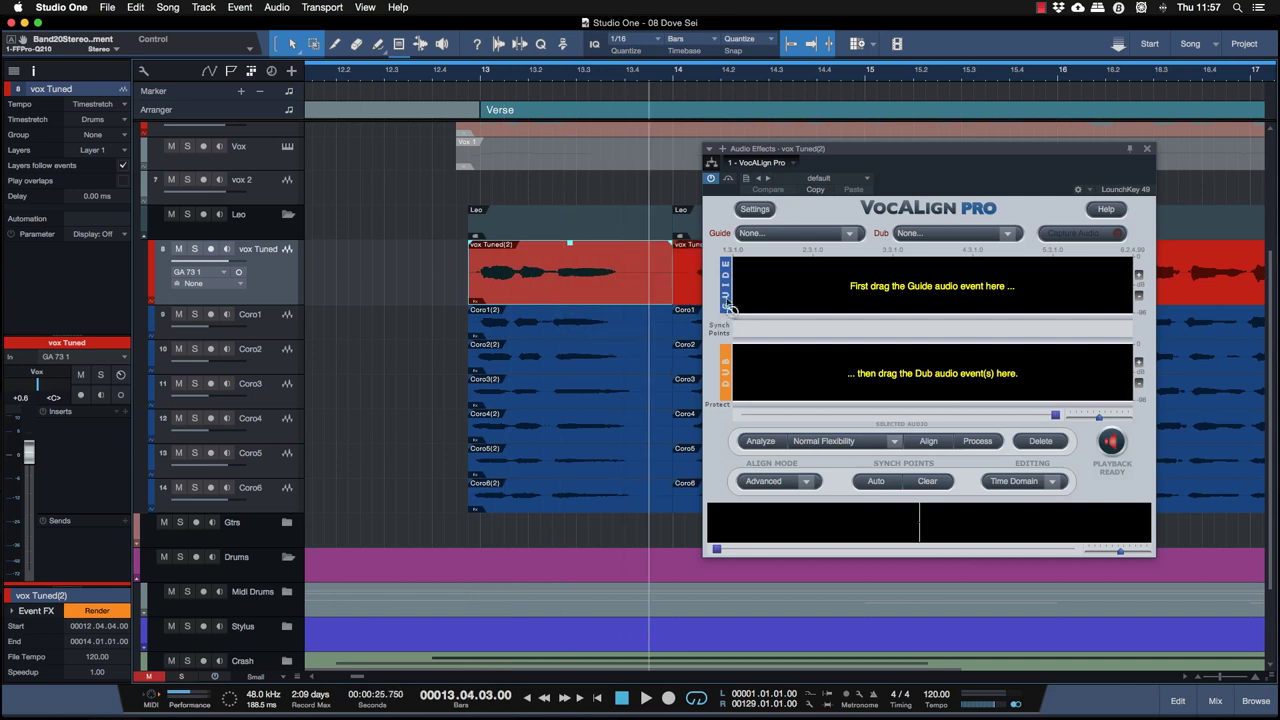
{"action": "left_click_drag", "start_coordinate": [456, 338], "coordinate": [553, 487]}
{"action": "key", "text": "space"}
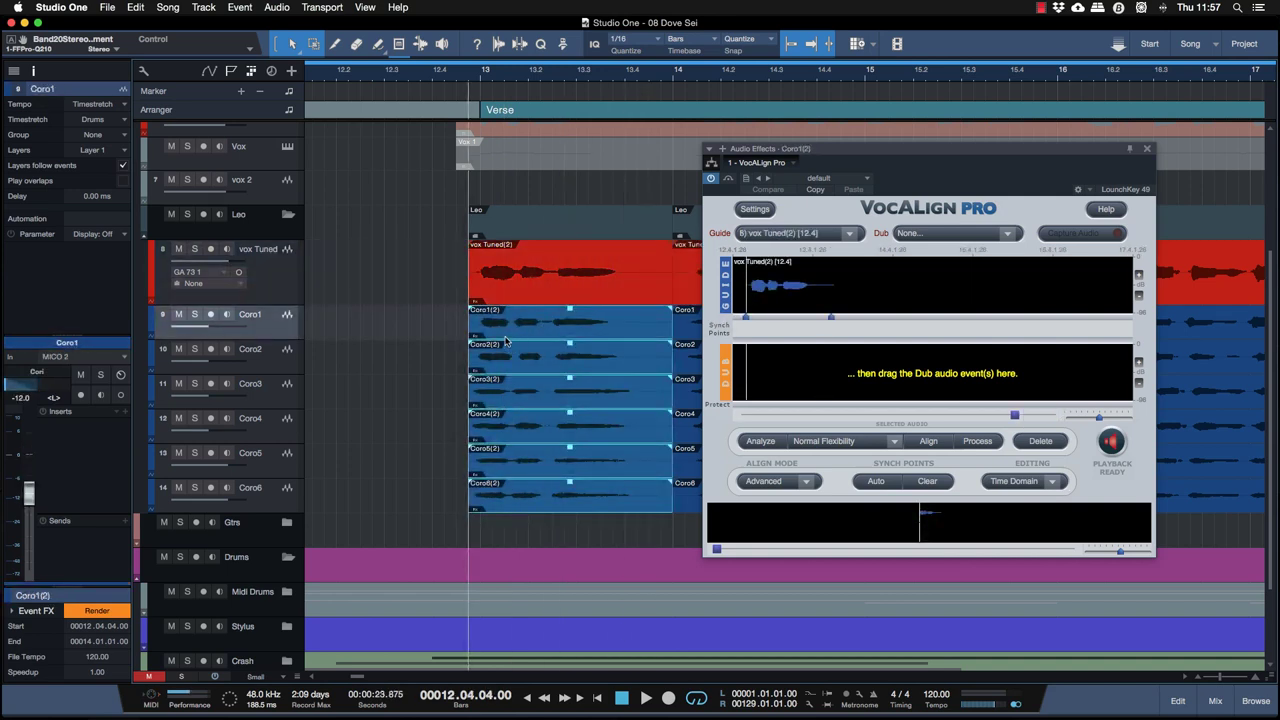
{"action": "left_click_drag", "start_coordinate": [511, 337], "coordinate": [762, 374]}
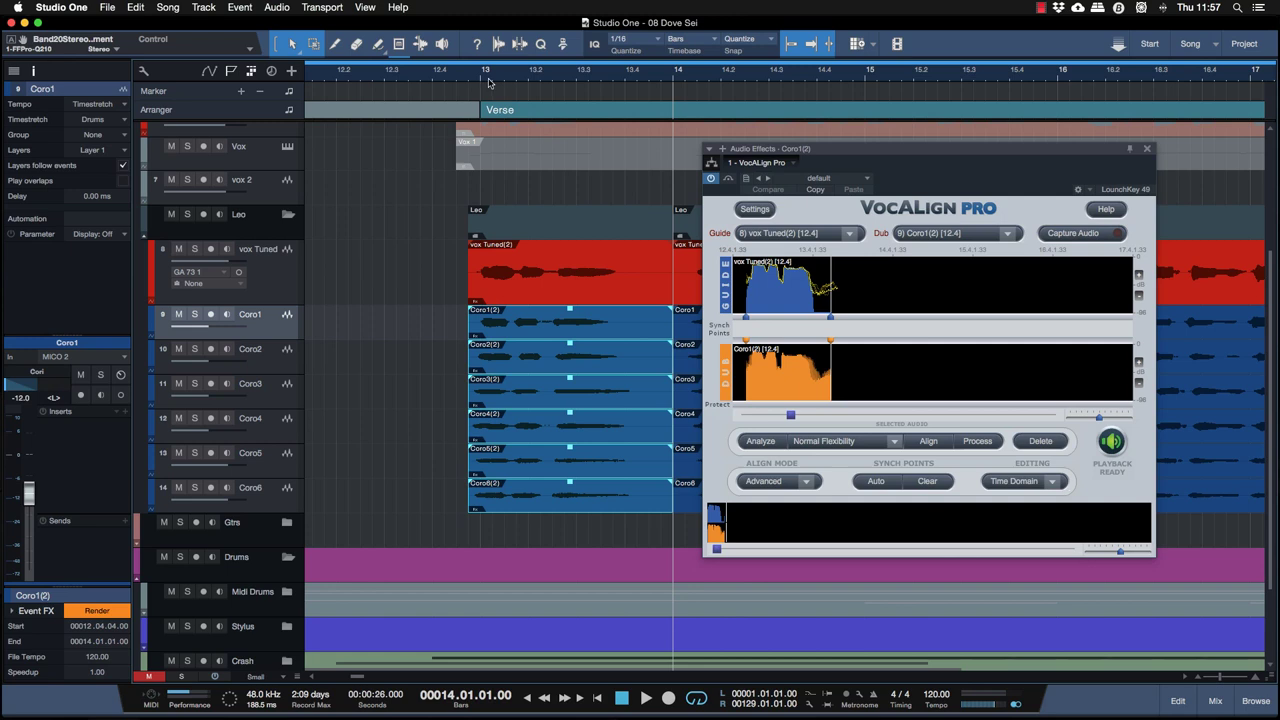
Play back the aligned first phrase from its start to check the timing of the Coro parts against the lead vocal
{"action": "left_click", "coordinate": [469, 80]}
{"action": "key", "text": "space"}
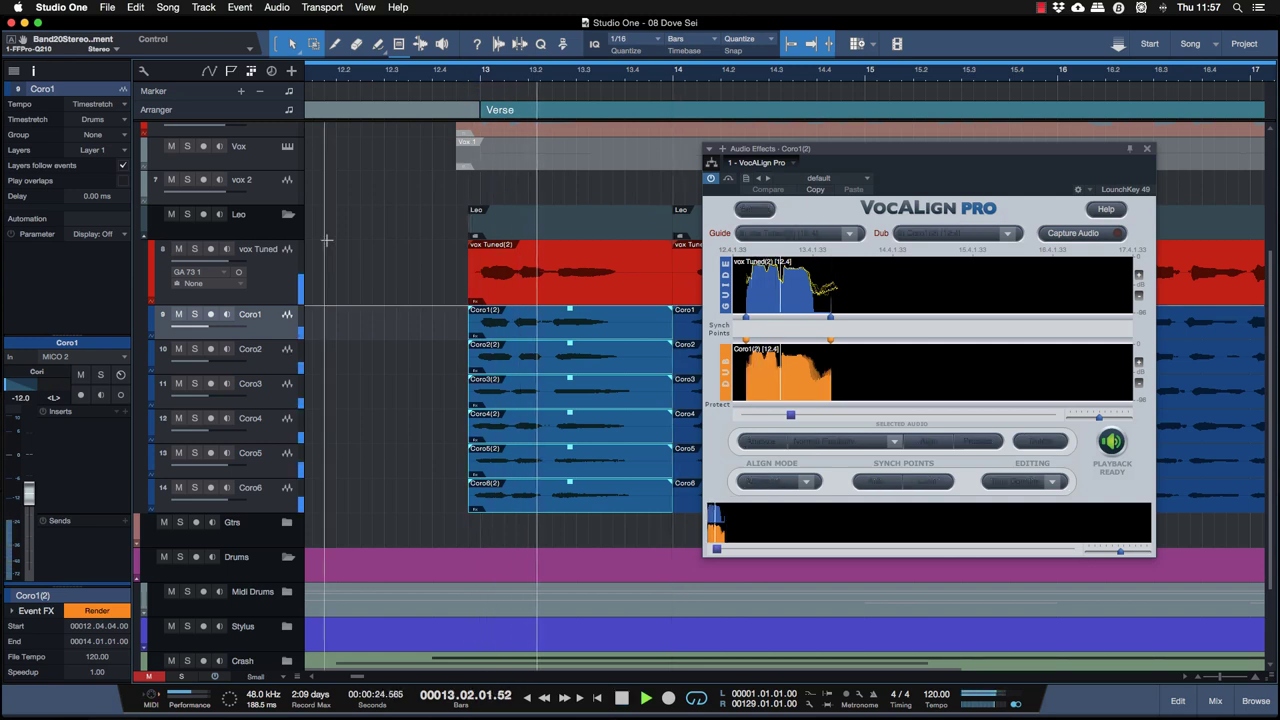
{"action": "key", "text": "space"}
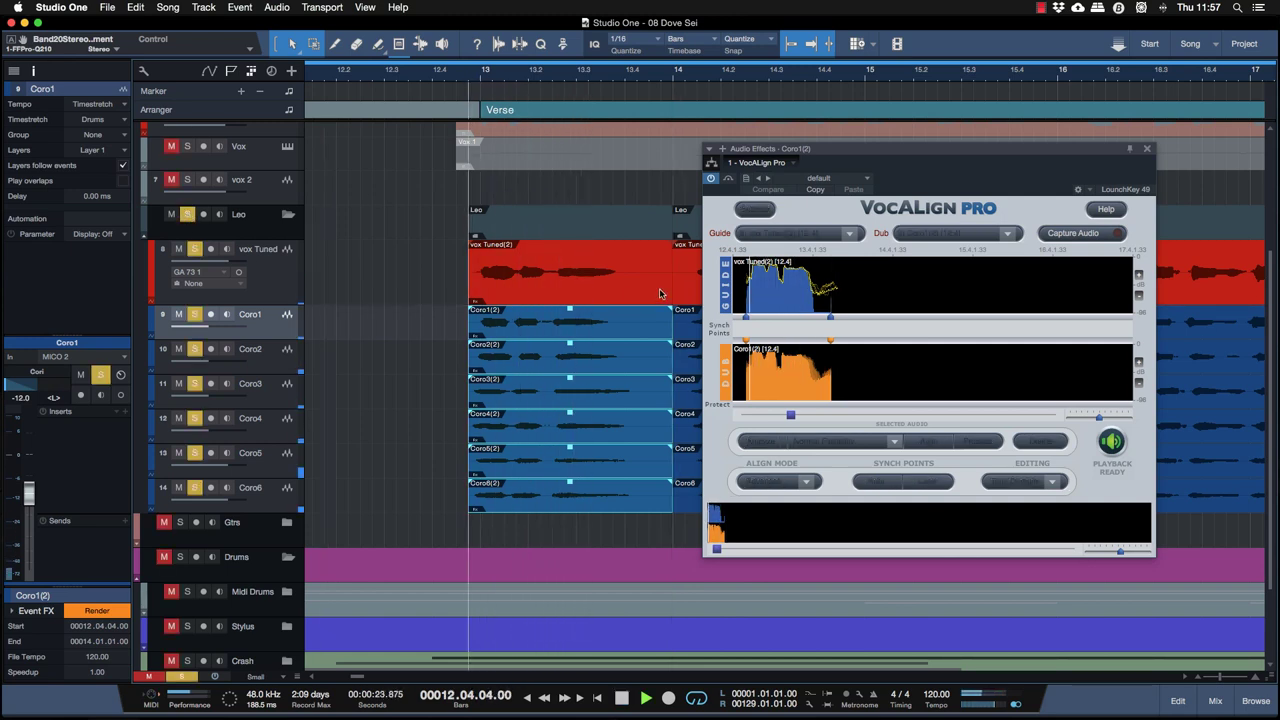
{"action": "key", "text": "space"}
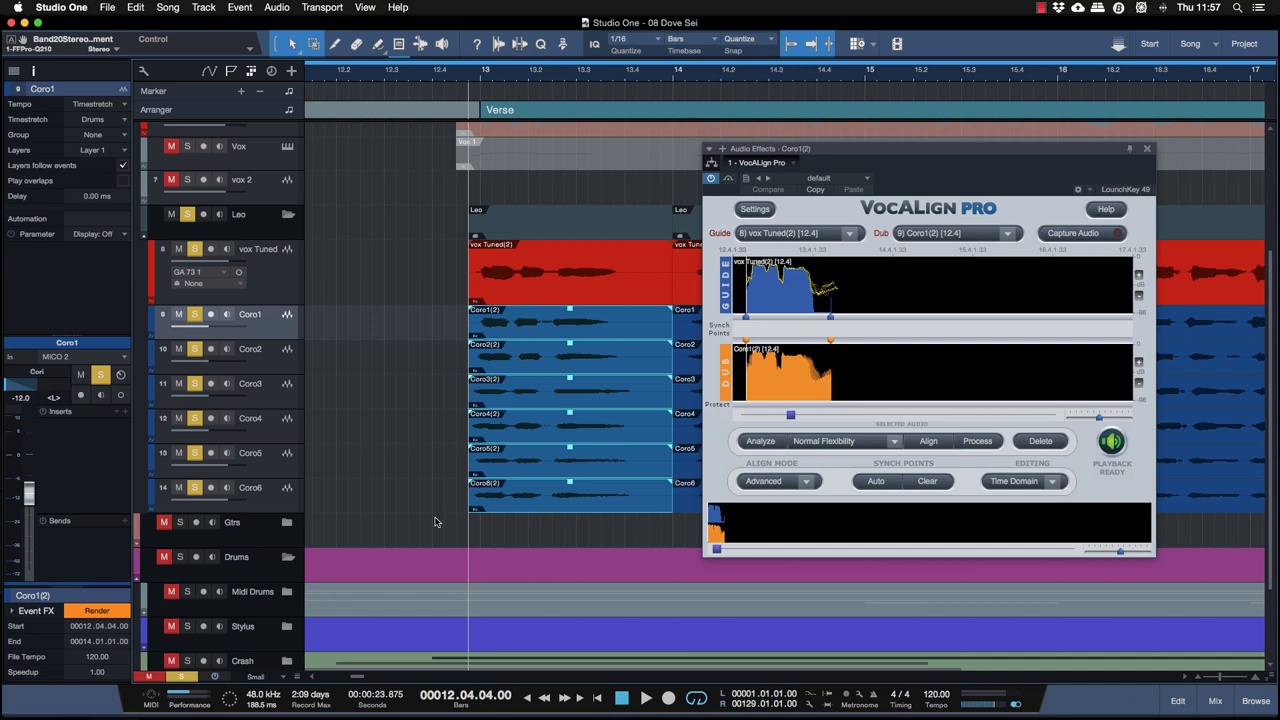
Render the event effects on the six first-phrase Coro events and play back the rendered phrase
{"action": "left_click", "coordinate": [97, 610]}
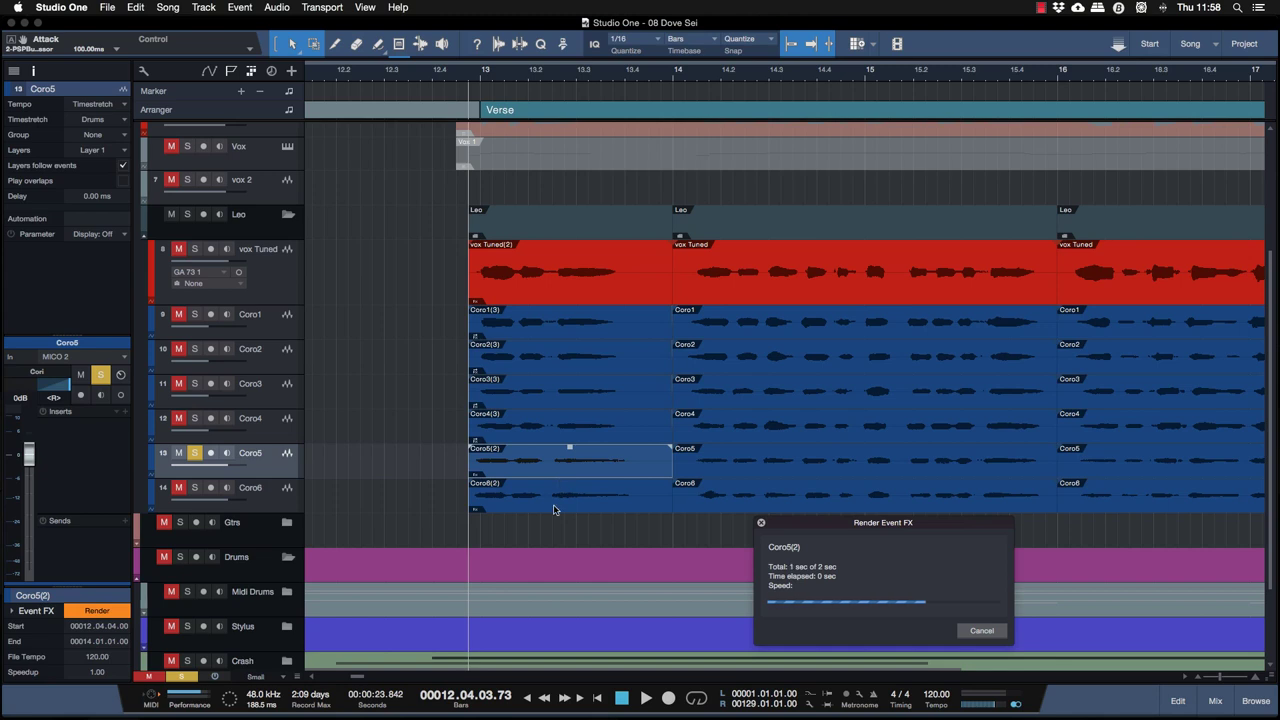
{"action": "left_click", "coordinate": [110, 612]}
{"action": "key", "text": "space"}
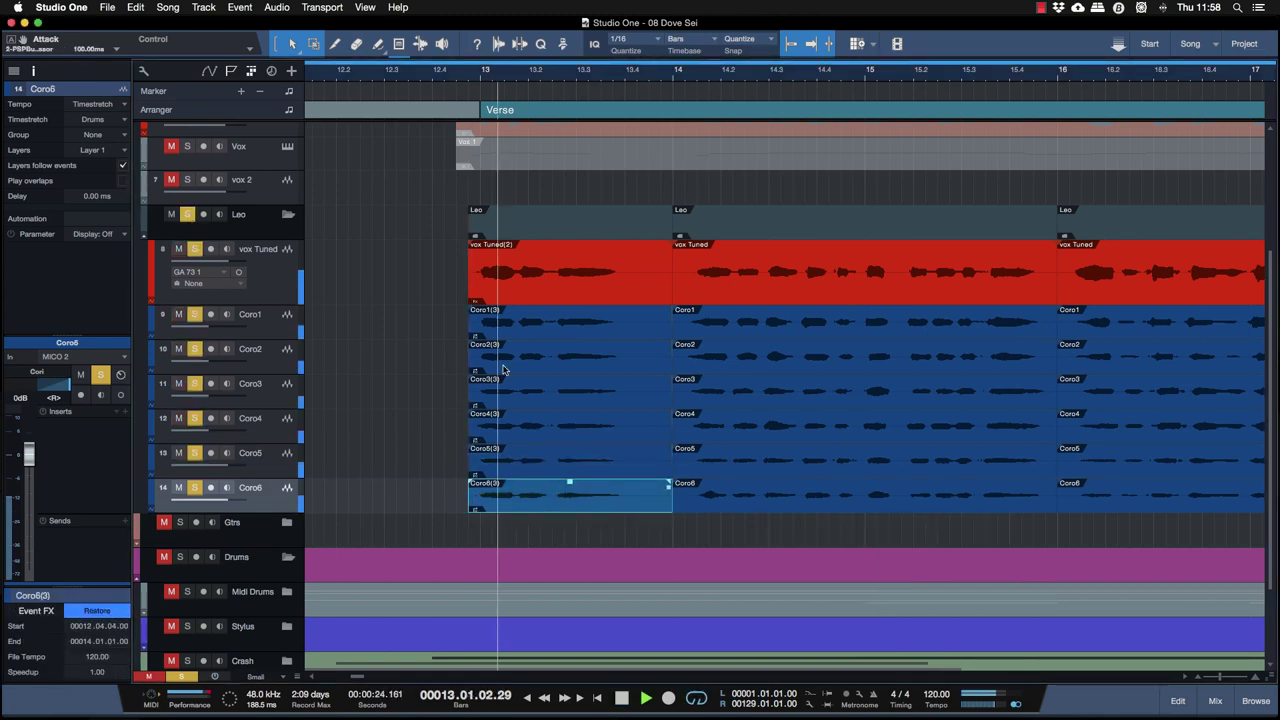
{"action": "key", "text": "space"}
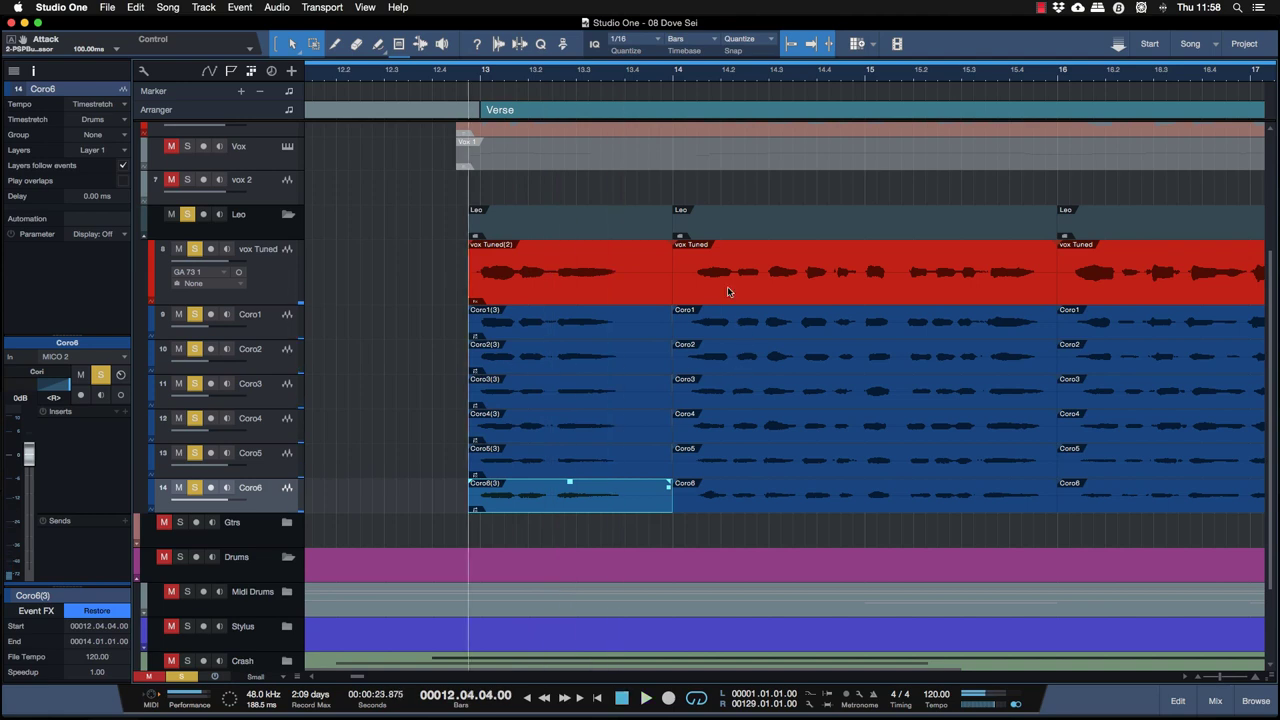
Open the vox Tuned and Coro events between bars 14 and 16 with VocALign
{"action": "left_click", "coordinate": [730, 287]}
{"action": "left_click_drag", "start_coordinate": [928, 530], "coordinate": [748, 293]}
{"action": "right_click", "coordinate": [748, 296]}
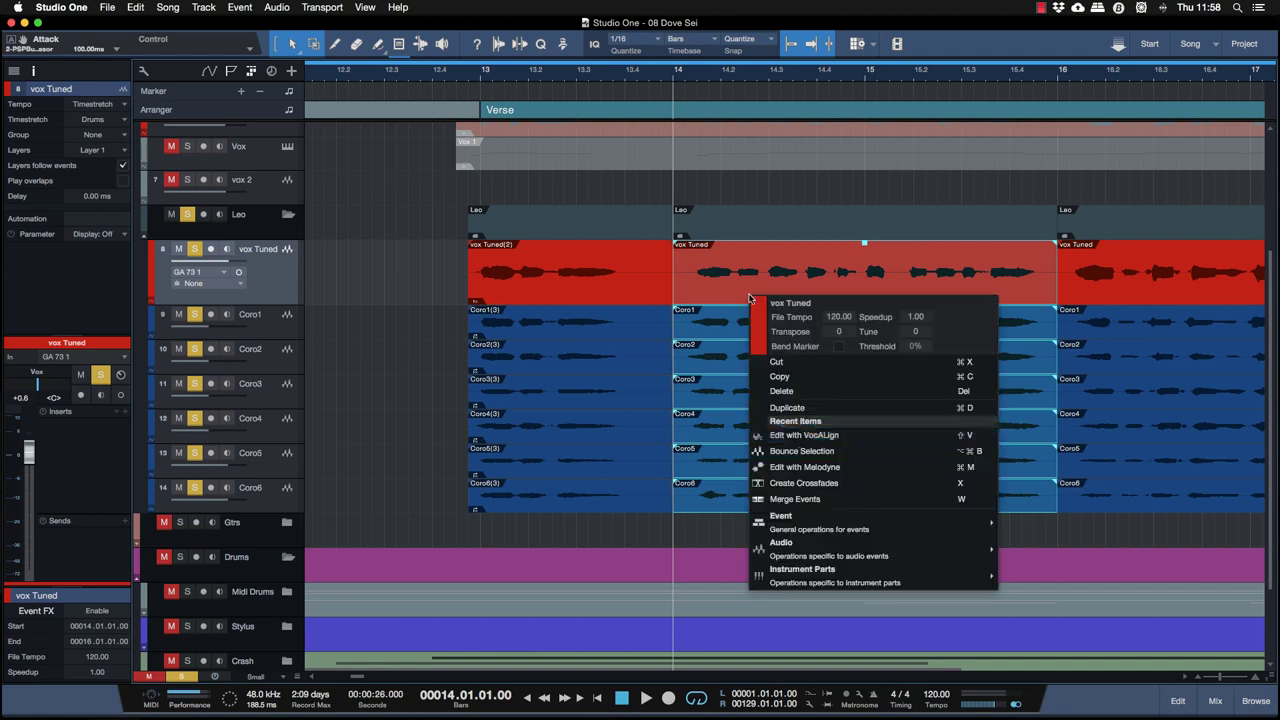
{"action": "left_click", "coordinate": [810, 435]}
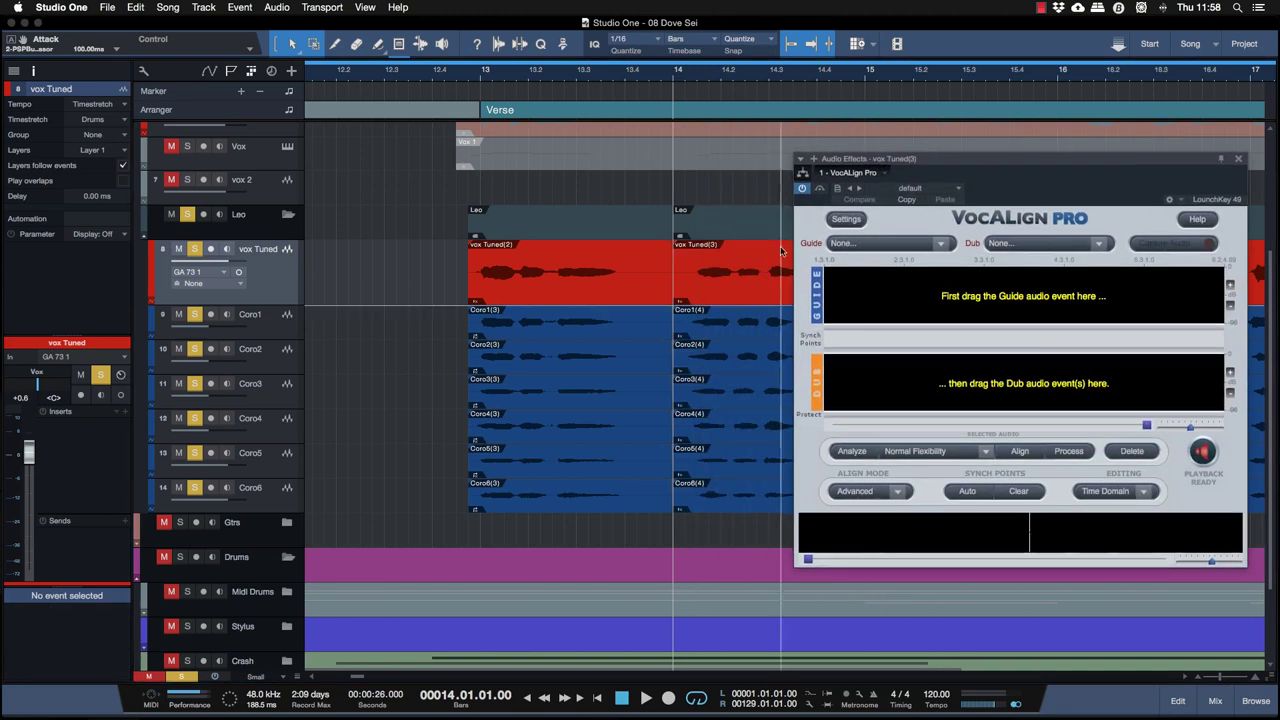
Load the second-phrase vox Tuned event as guide and its six Coro events as dubs, and move the VocALign window aside
{"action": "left_click", "coordinate": [712, 283]}
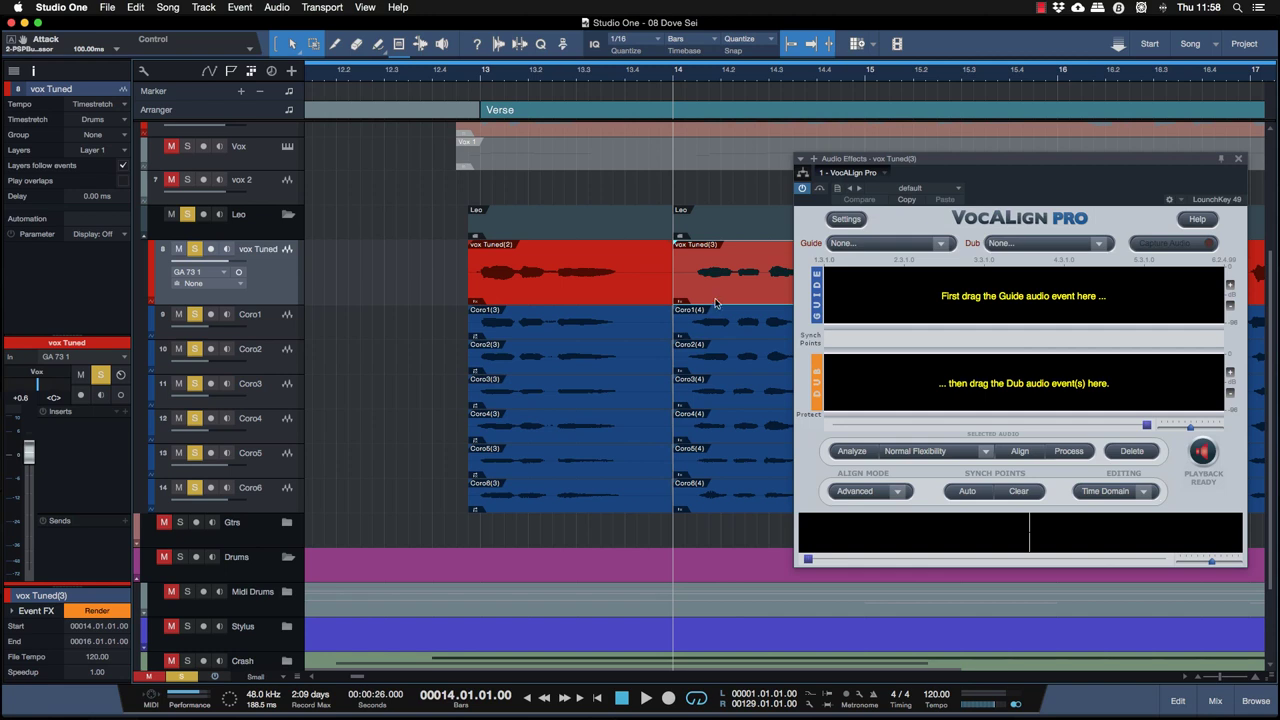
{"action": "left_click", "coordinate": [860, 302]}
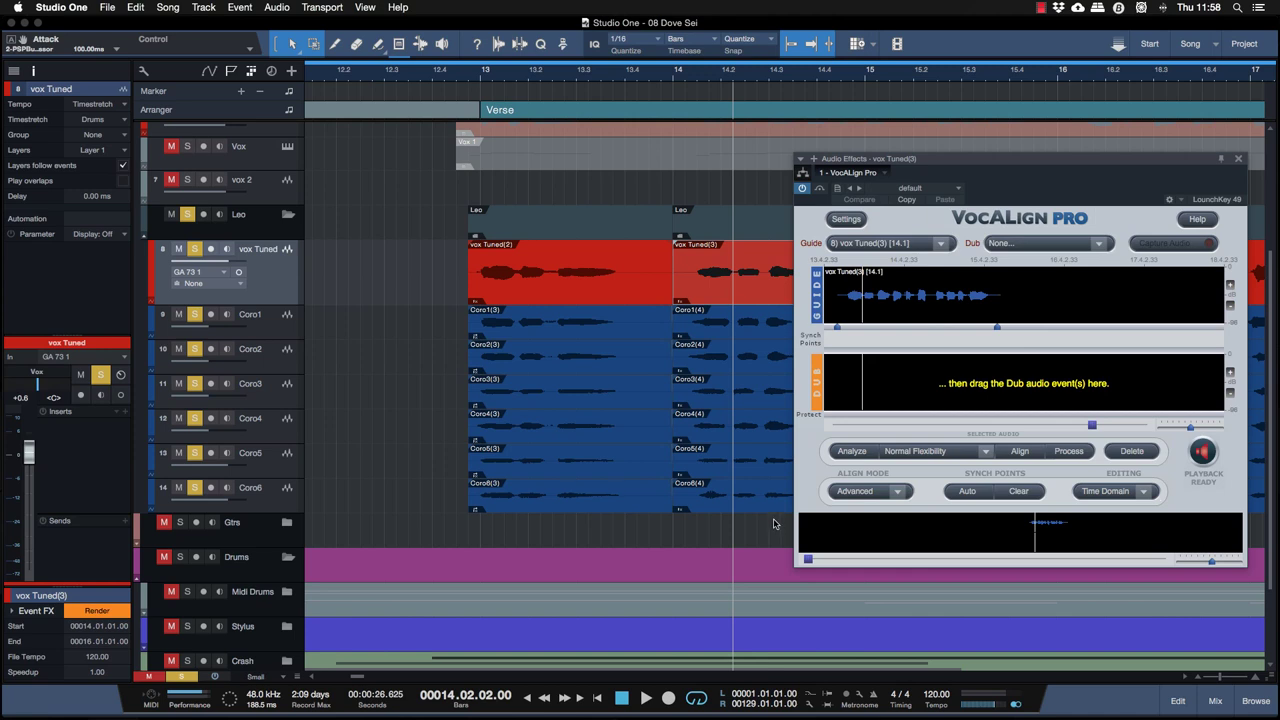
{"action": "left_click_drag", "start_coordinate": [783, 565], "coordinate": [842, 378]}
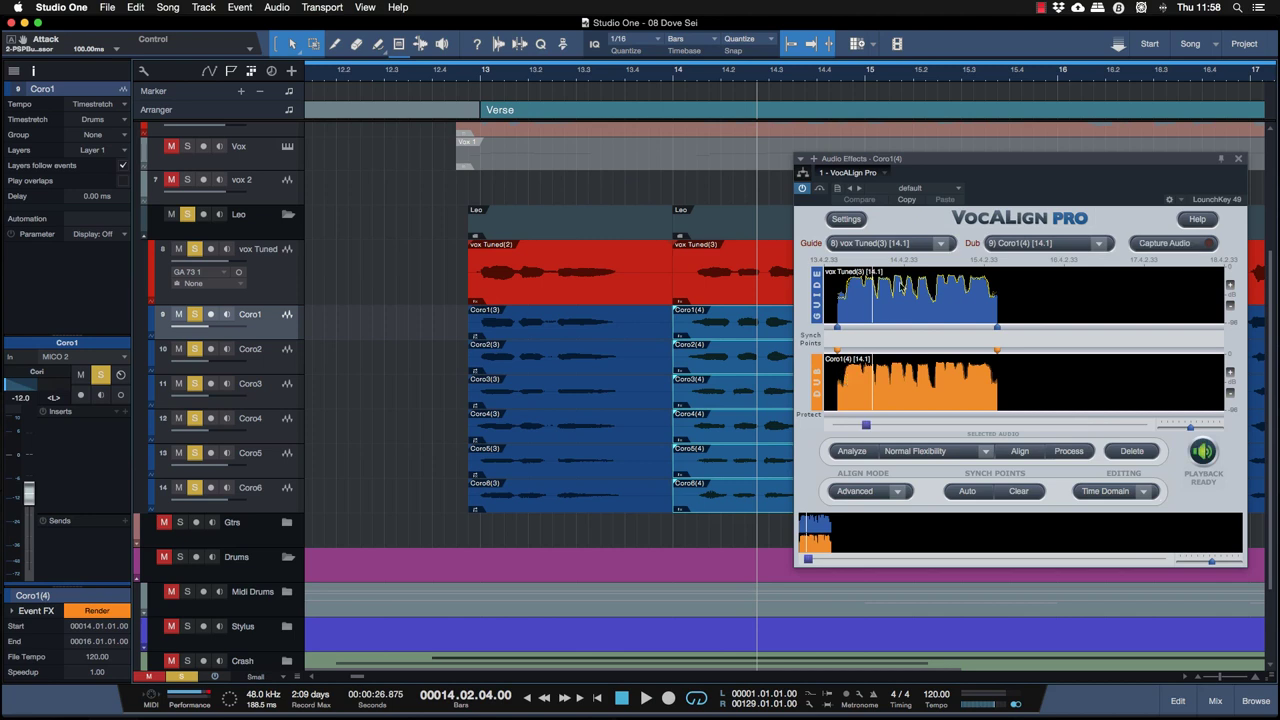
{"action": "left_click_drag", "start_coordinate": [880, 158], "coordinate": [1167, 167]}
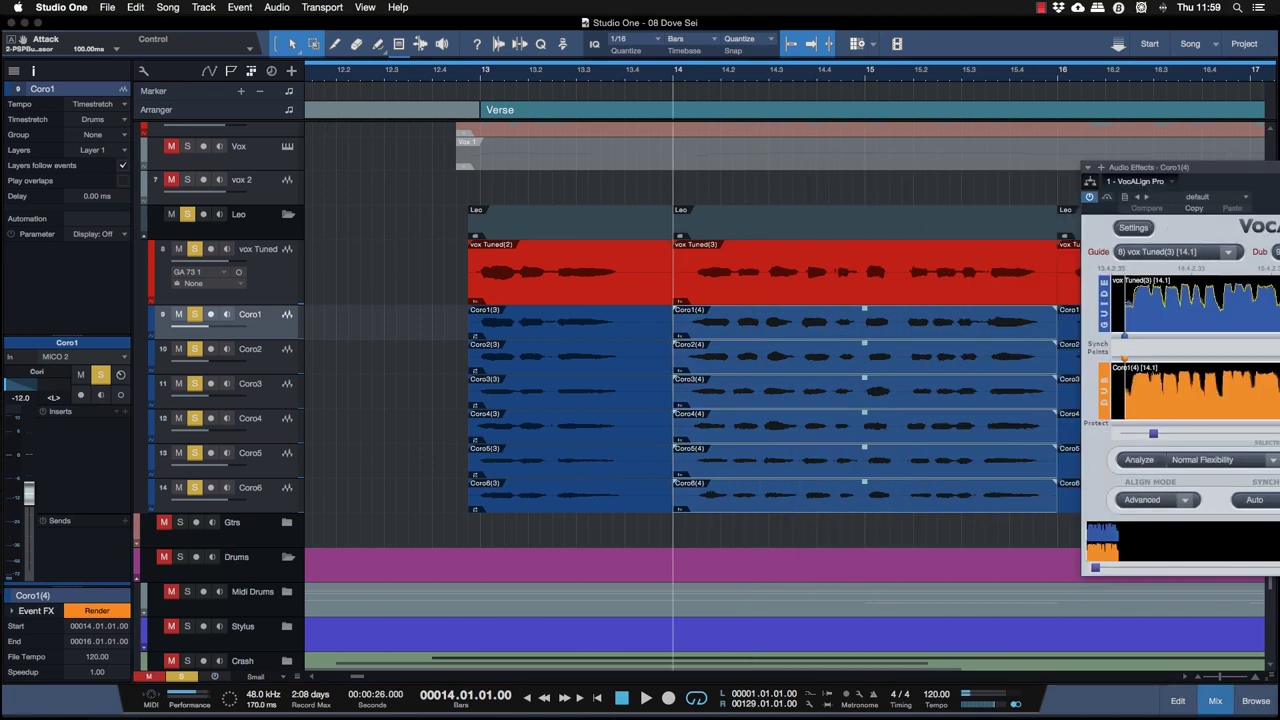
Play back the aligned second phrase from bar 14 and select its Coro1 event
{"action": "key", "text": "space"}
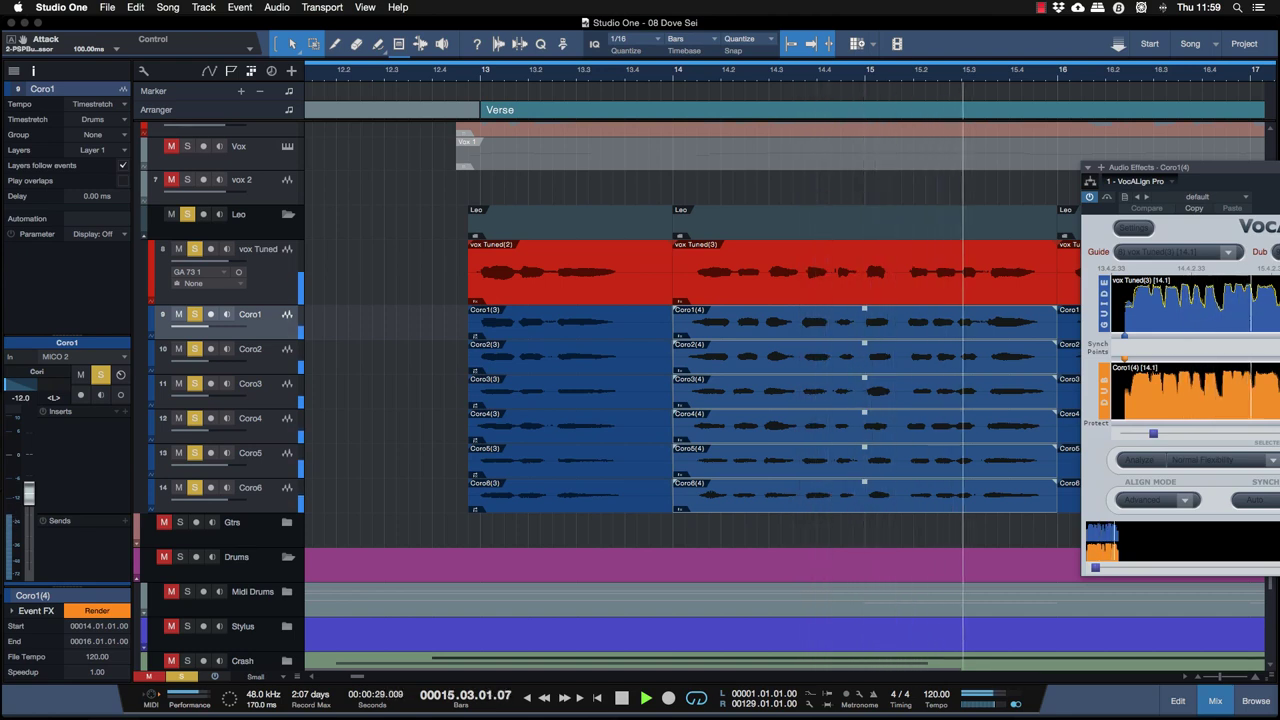
{"action": "key", "text": "space"}
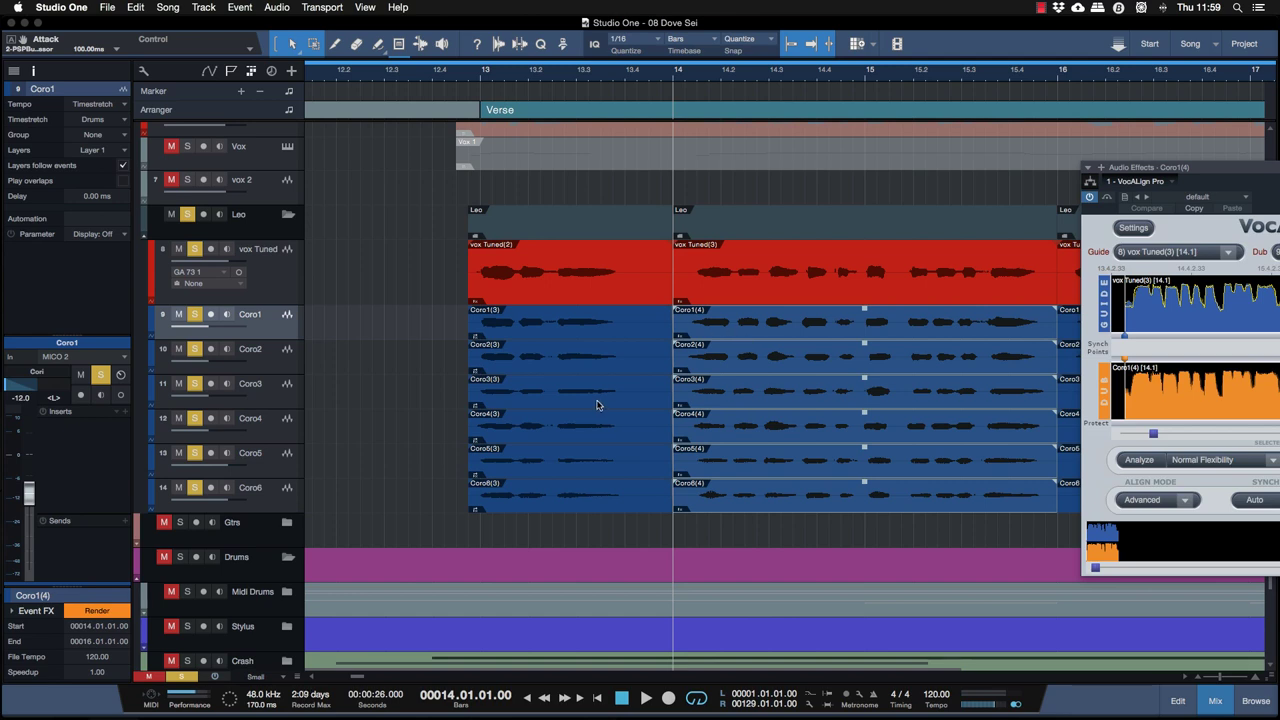
{"action": "left_click", "coordinate": [705, 330]}
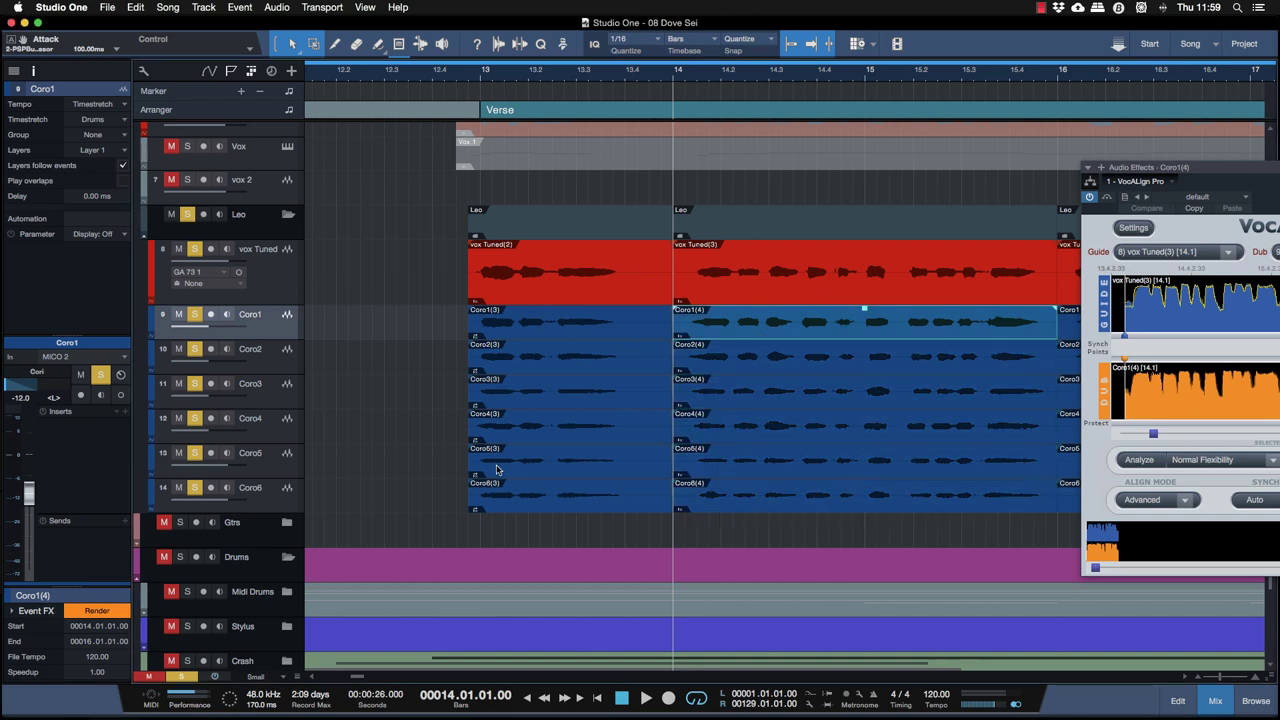
Render the event effects on the six Coro events of the second phrase, between bars 14 and 16
{"action": "left_click", "coordinate": [97, 611]}
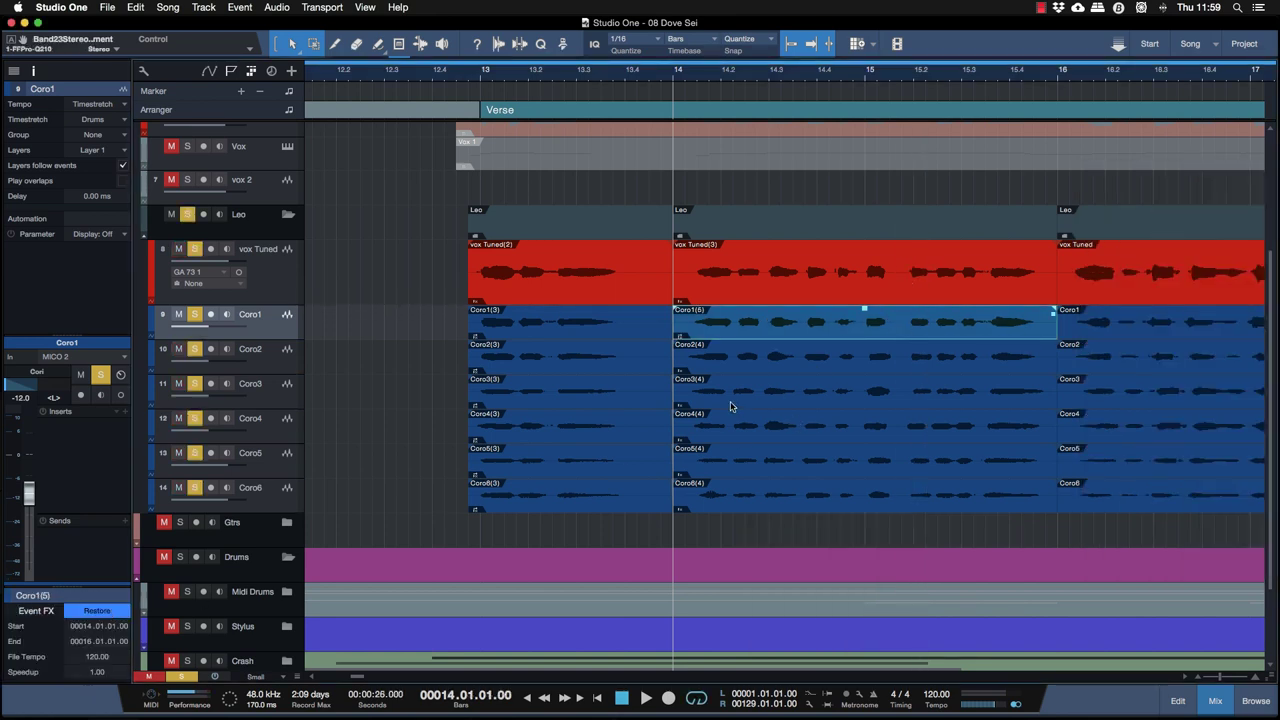
{"action": "left_click", "coordinate": [730, 366]}
{"action": "left_click", "coordinate": [97, 610]}
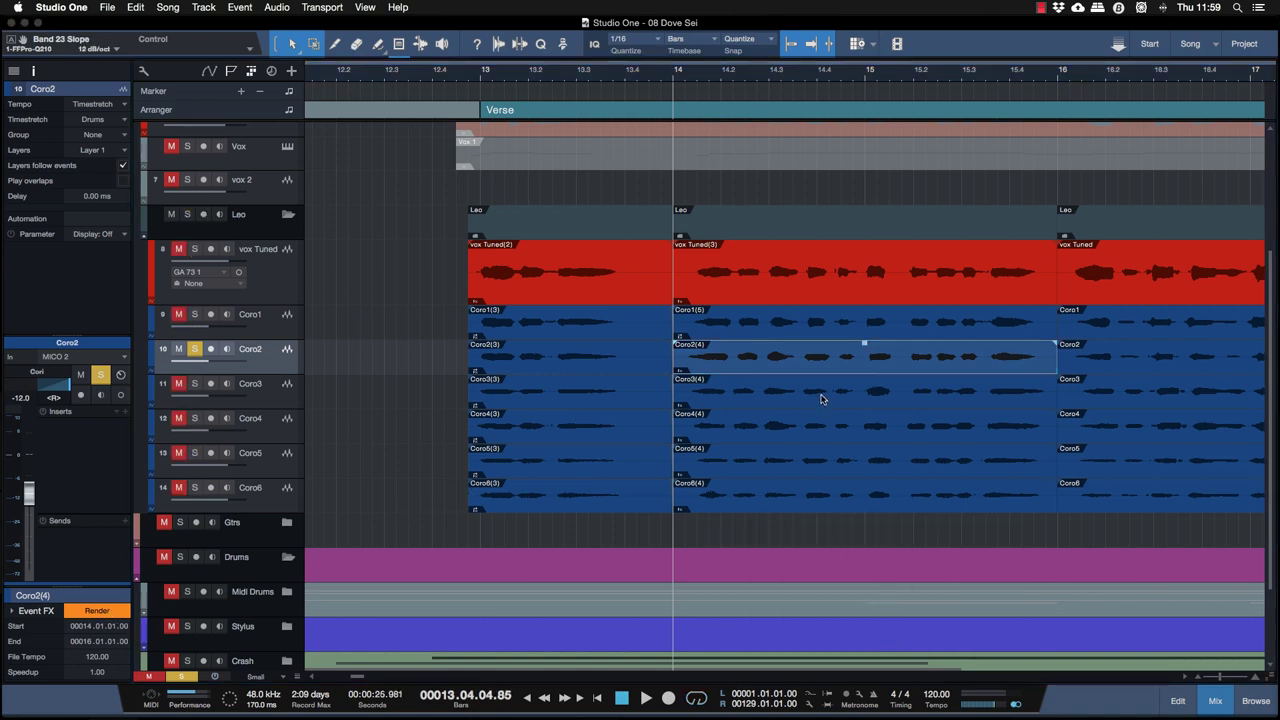
{"action": "left_click", "coordinate": [768, 405]}
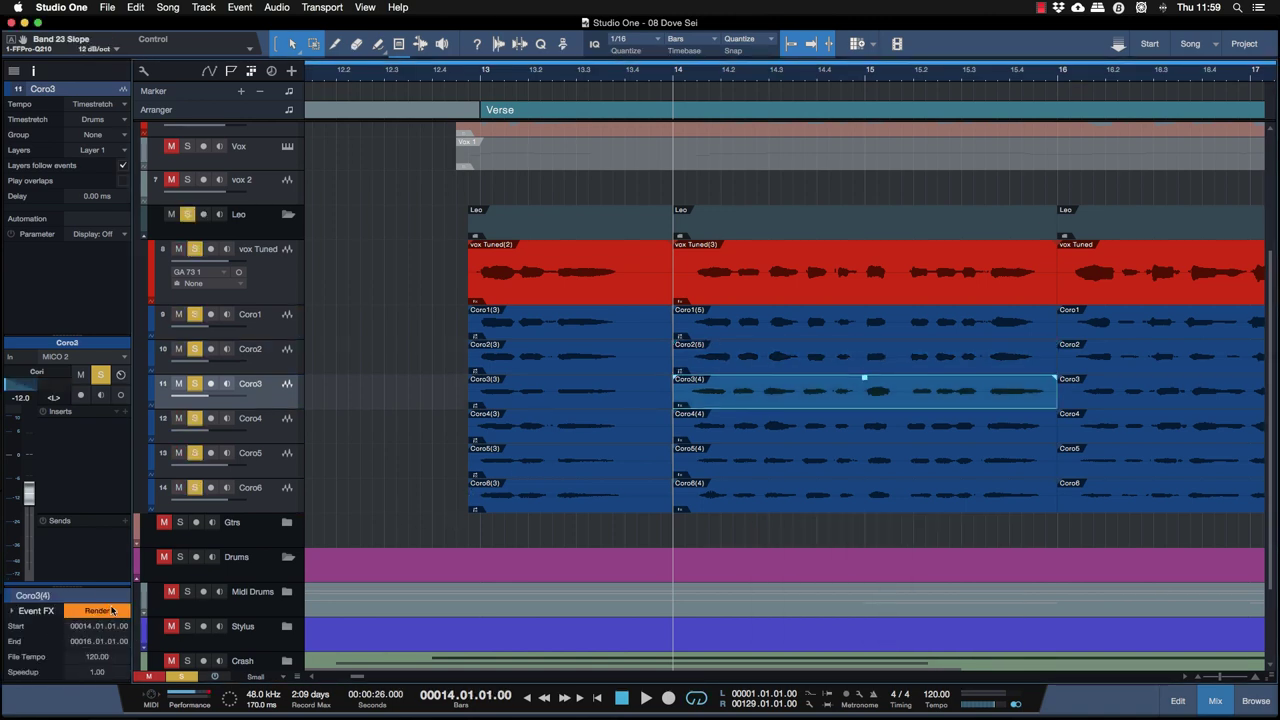
{"action": "left_click", "coordinate": [113, 610]}
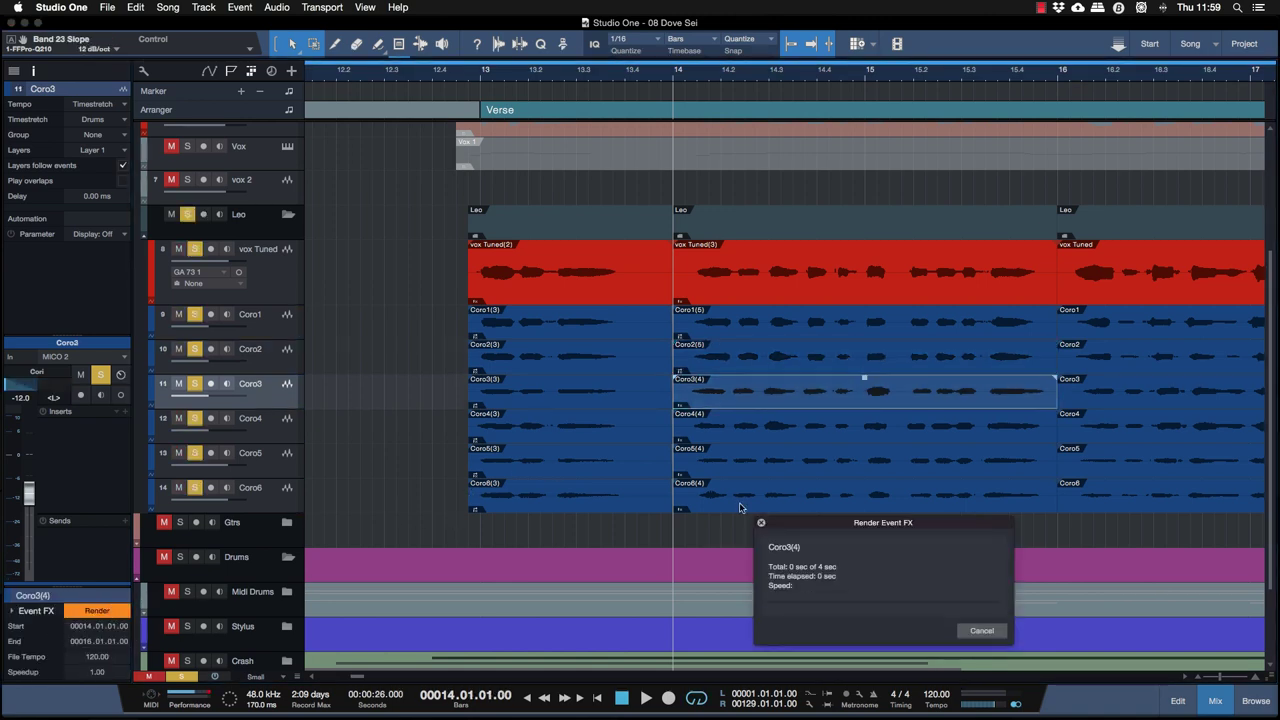
{"action": "left_click", "coordinate": [819, 434]}
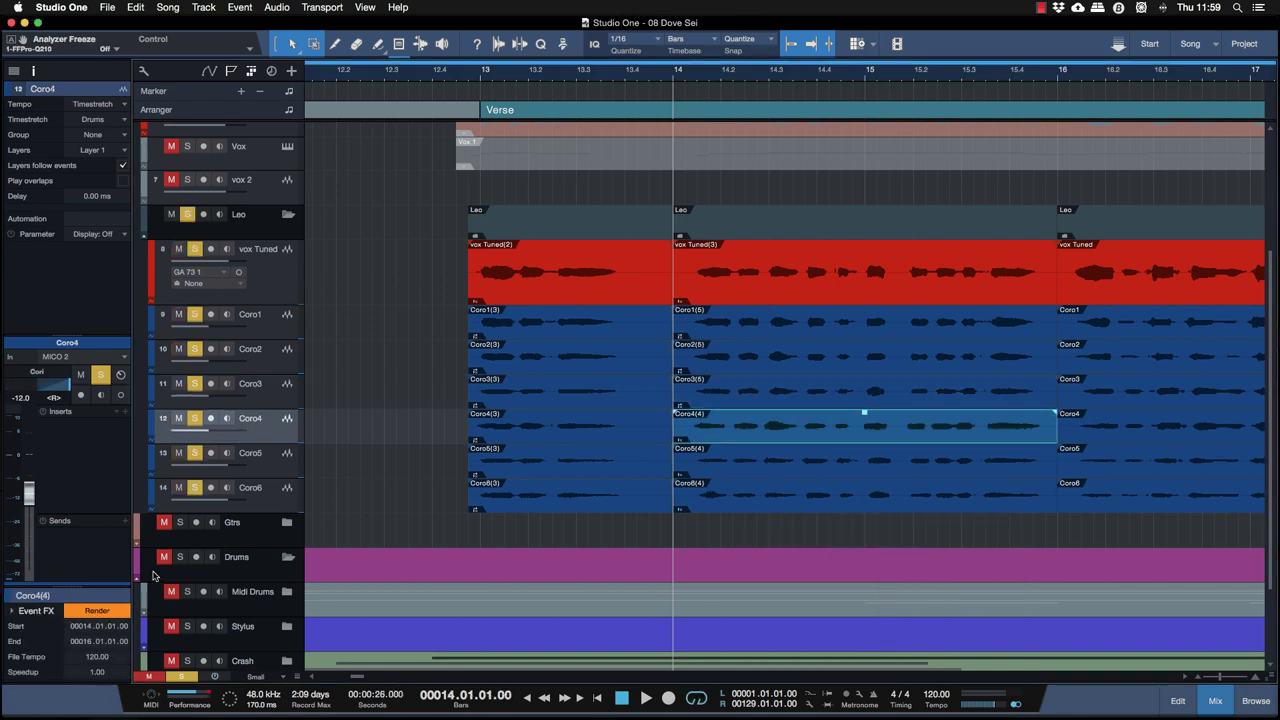
{"action": "left_click", "coordinate": [101, 612]}
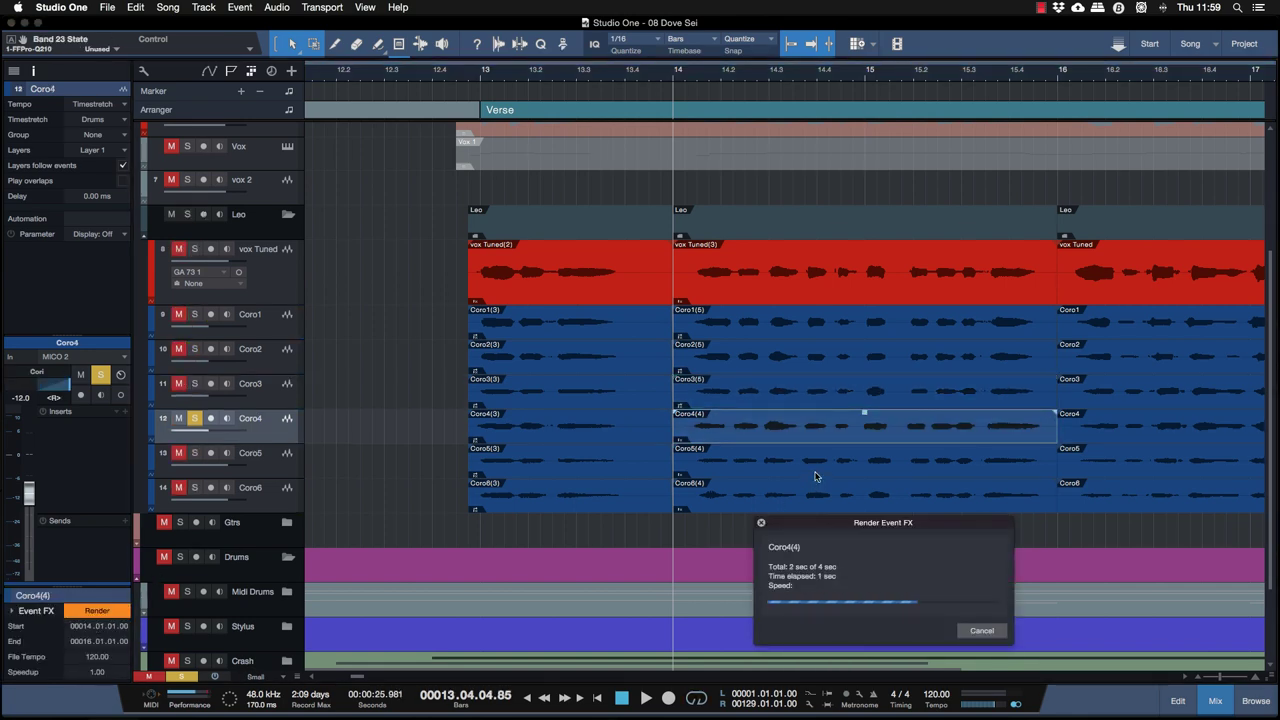
{"action": "left_click", "coordinate": [817, 488]}
{"action": "left_click", "coordinate": [95, 613]}
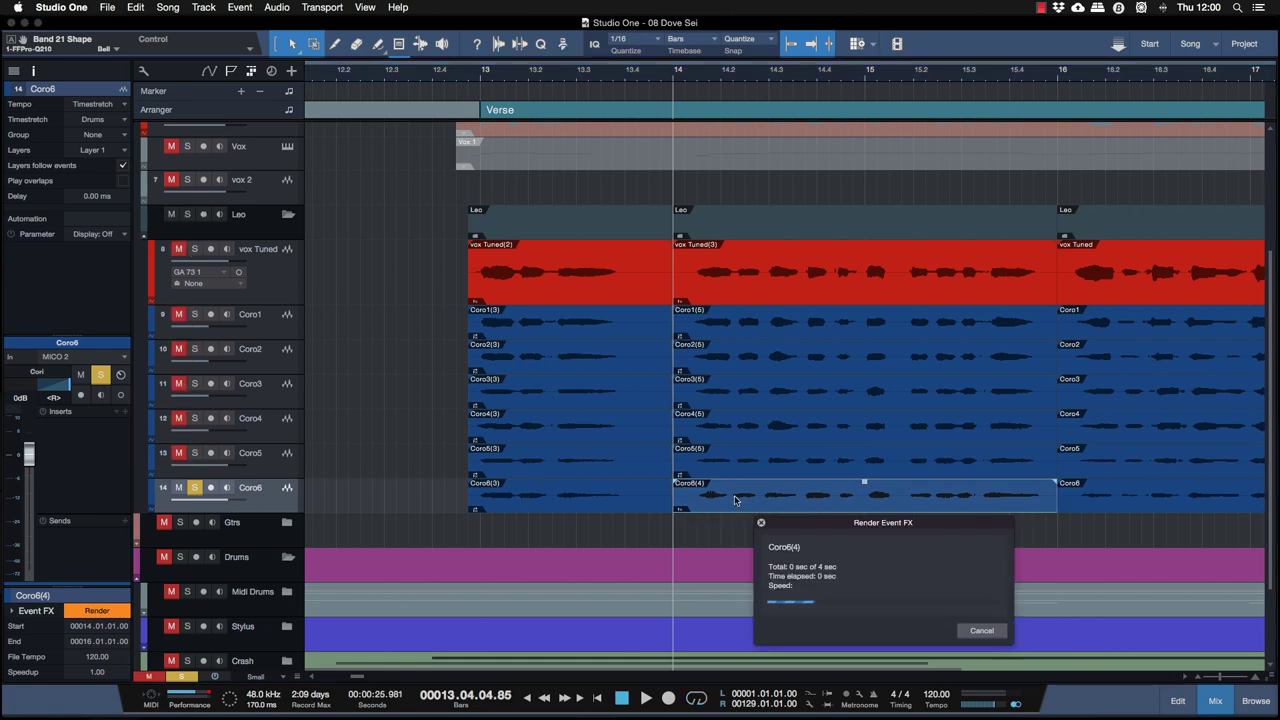
Open the vox Tuned and six Coro events between bars 16 and 18 with VocALign
{"action": "left_click_drag", "start_coordinate": [1043, 543], "coordinate": [849, 305]}
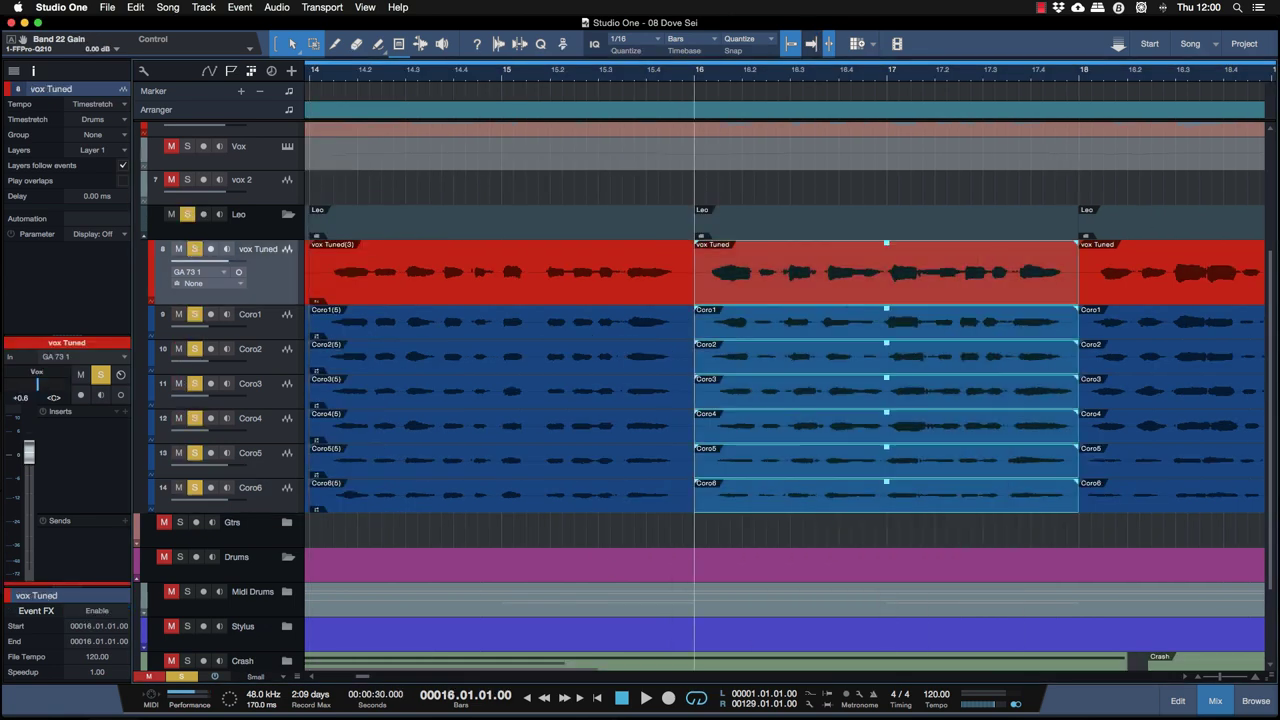
{"action": "right_click", "coordinate": [810, 279]}
{"action": "left_click", "coordinate": [919, 421]}
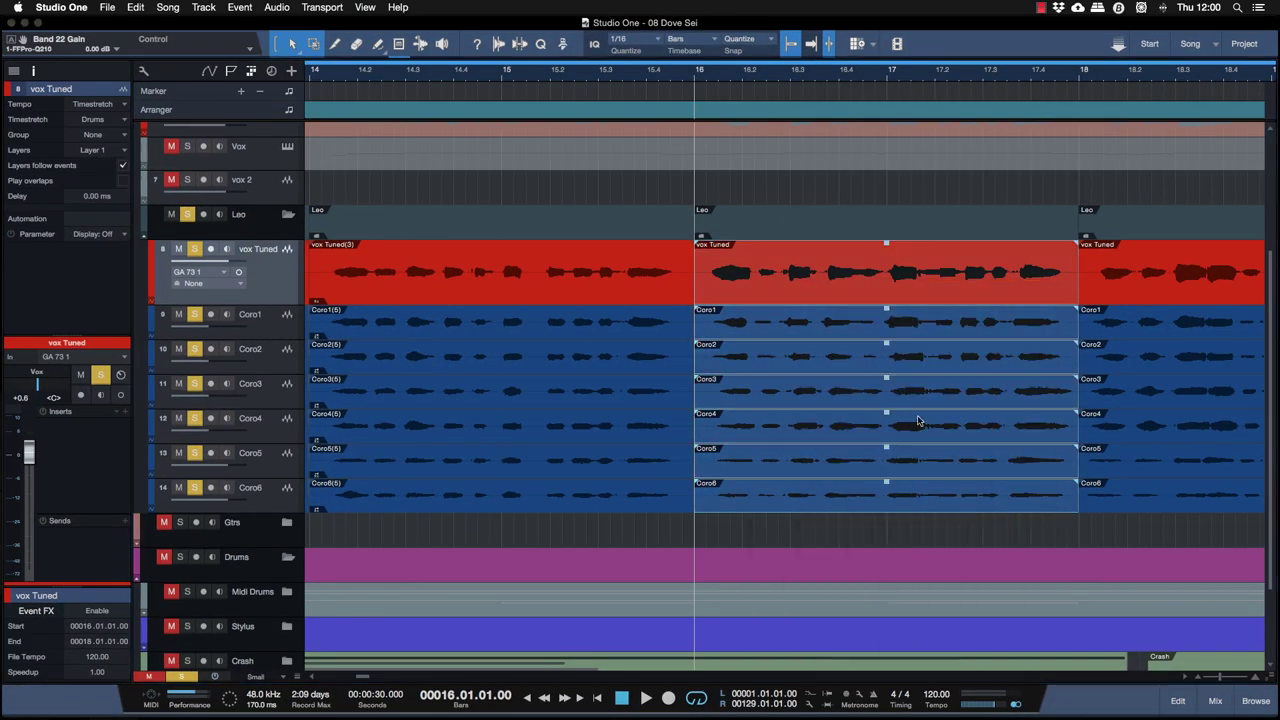
Load the third-phrase vox Tuned event as guide and its six Coro events as dubs, and play back the aligned phrase from bar 16
{"action": "left_click", "coordinate": [856, 294]}
{"action": "left_click_drag", "start_coordinate": [803, 297], "coordinate": [1120, 310]}
{"action": "left_click_drag", "start_coordinate": [1060, 525], "coordinate": [1110, 390]}
{"action": "key", "text": "space"}
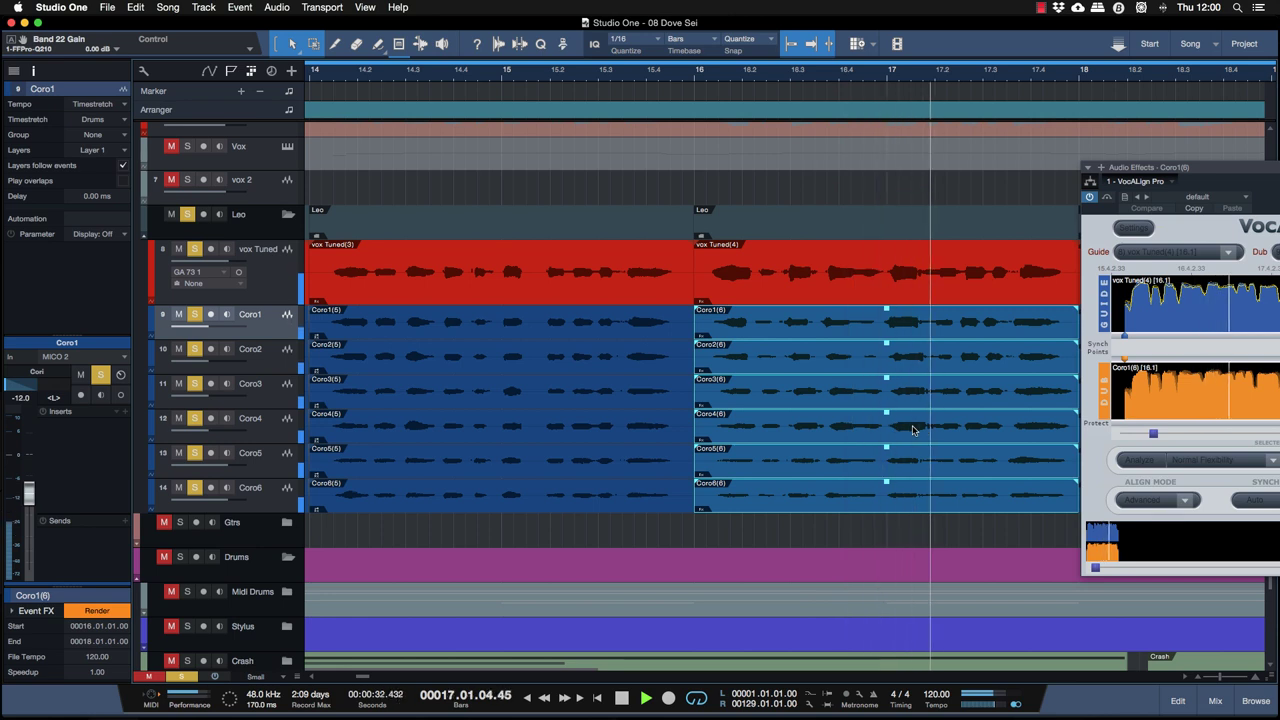
{"action": "key", "text": "space"}
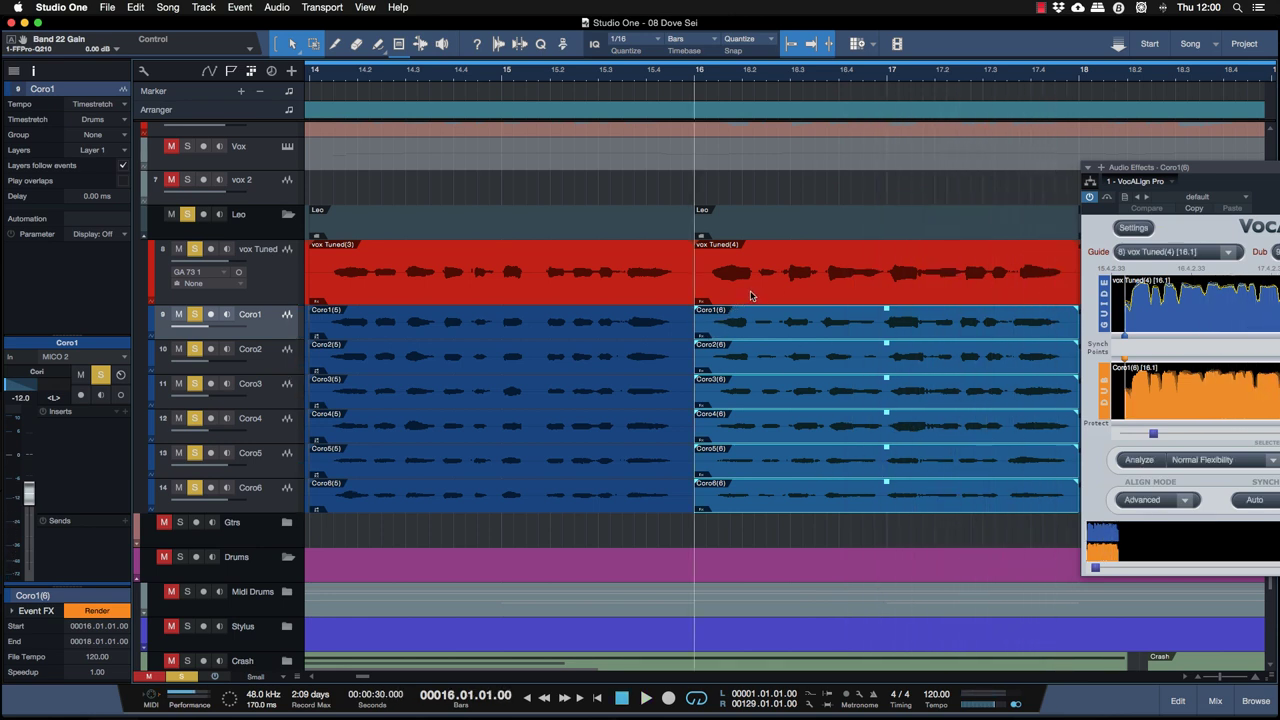
Remove VocALign from the vox Tuned and Coro events between bars 16 and 18 and play back the unaligned phrase
{"action": "left_click_drag", "start_coordinate": [1003, 529], "coordinate": [775, 242]}
{"action": "left_click", "coordinate": [280, 7]}
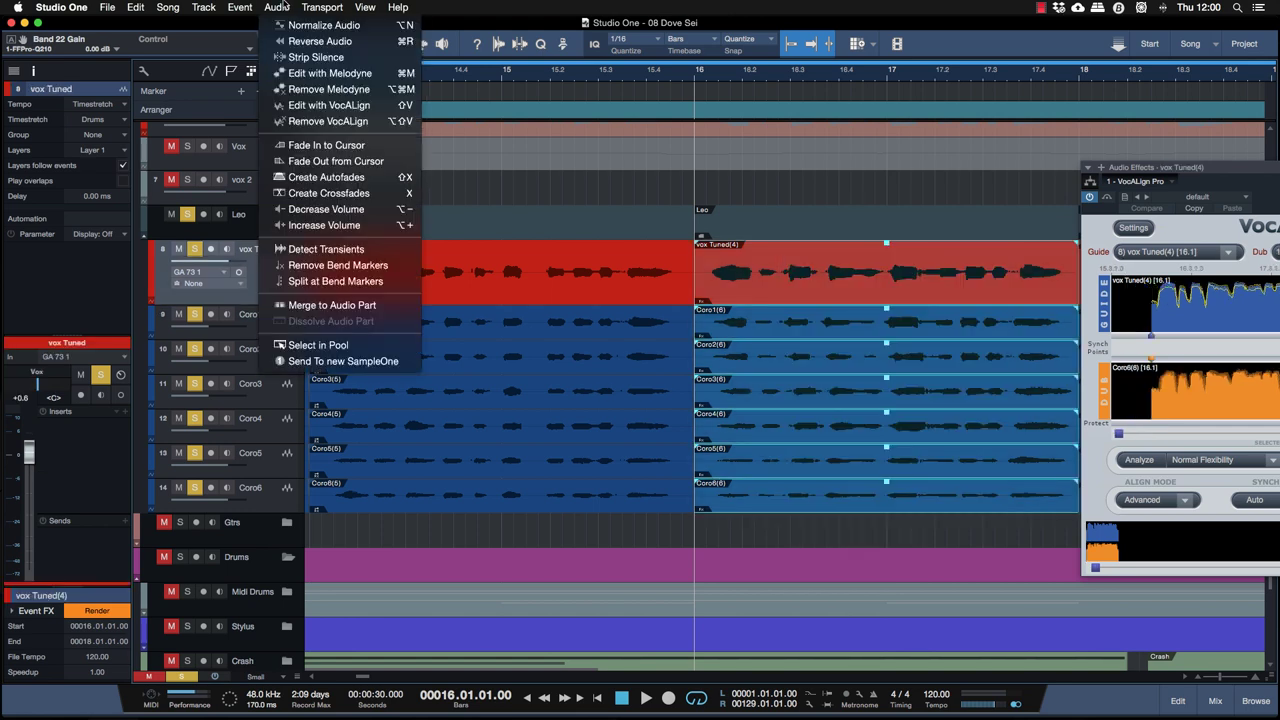
{"action": "left_click", "coordinate": [309, 121]}
{"action": "key", "text": "space"}
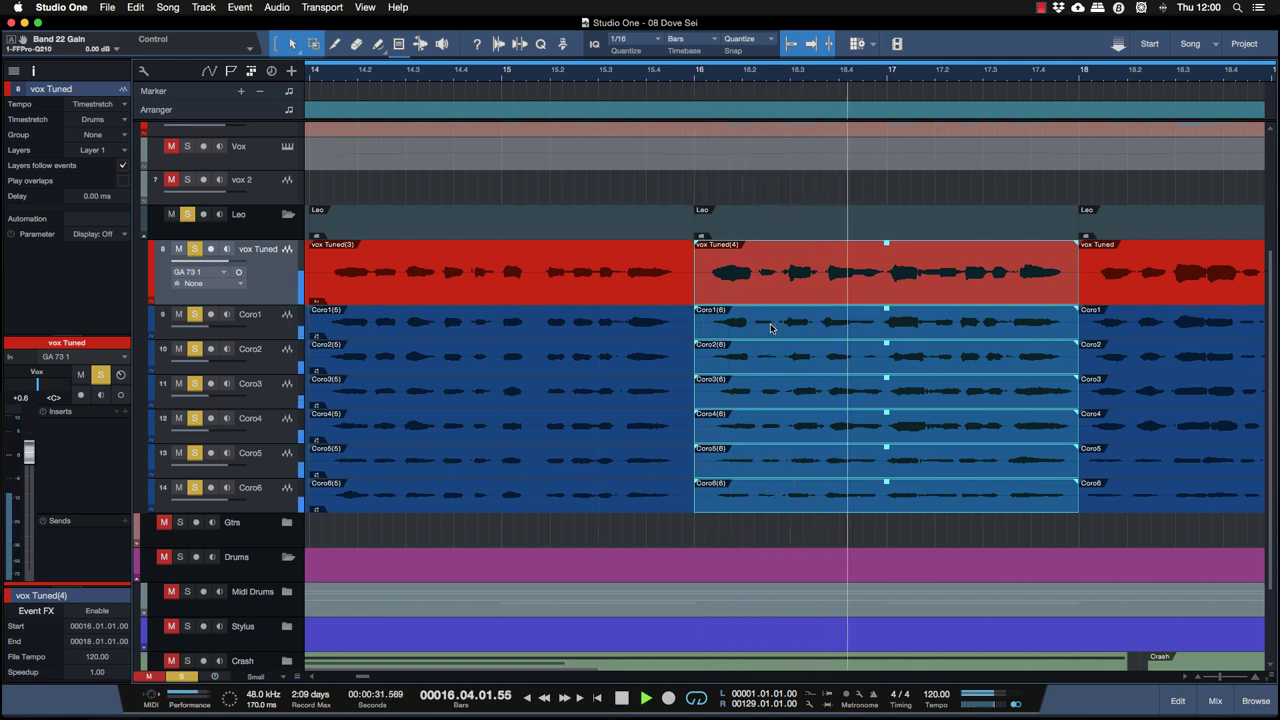
{"action": "key", "text": "space"}
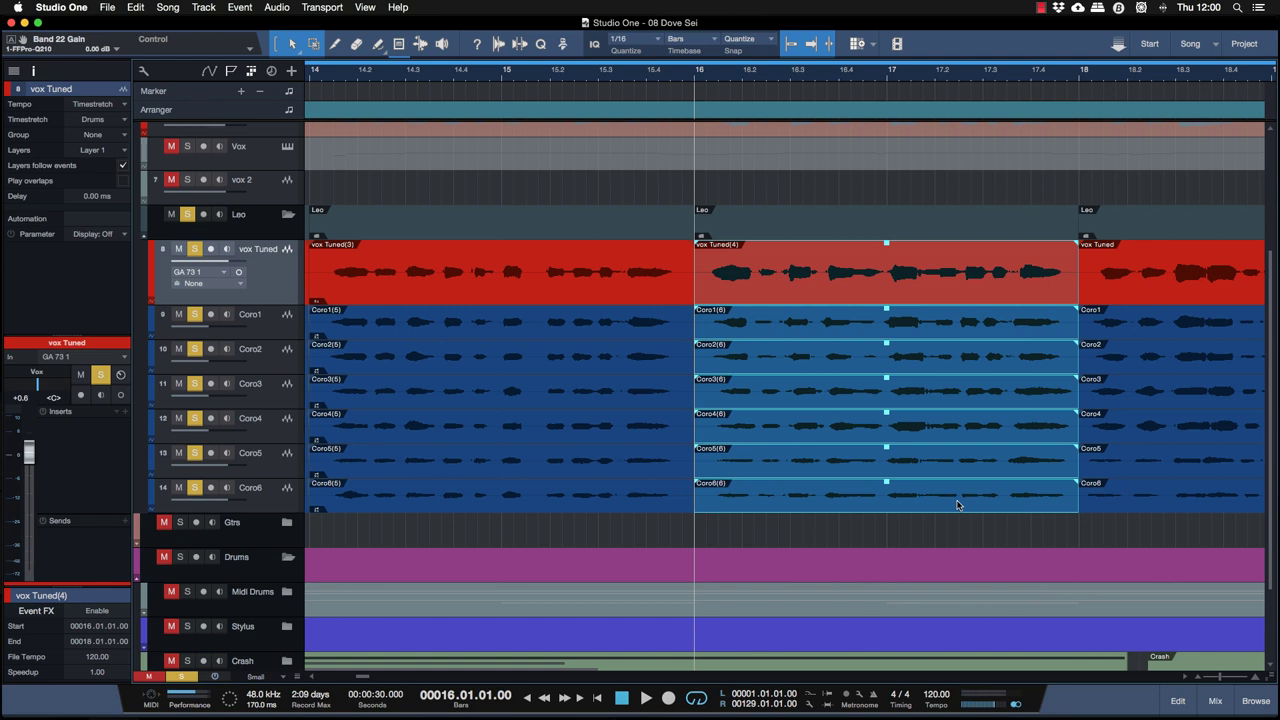
Reapply VocALign to the third-phrase vox Tuned and Coro events and play back the aligned phrase for comparison
{"action": "scroll", "coordinate": [957, 505], "scroll_direction": "right", "scroll_amount": 5}
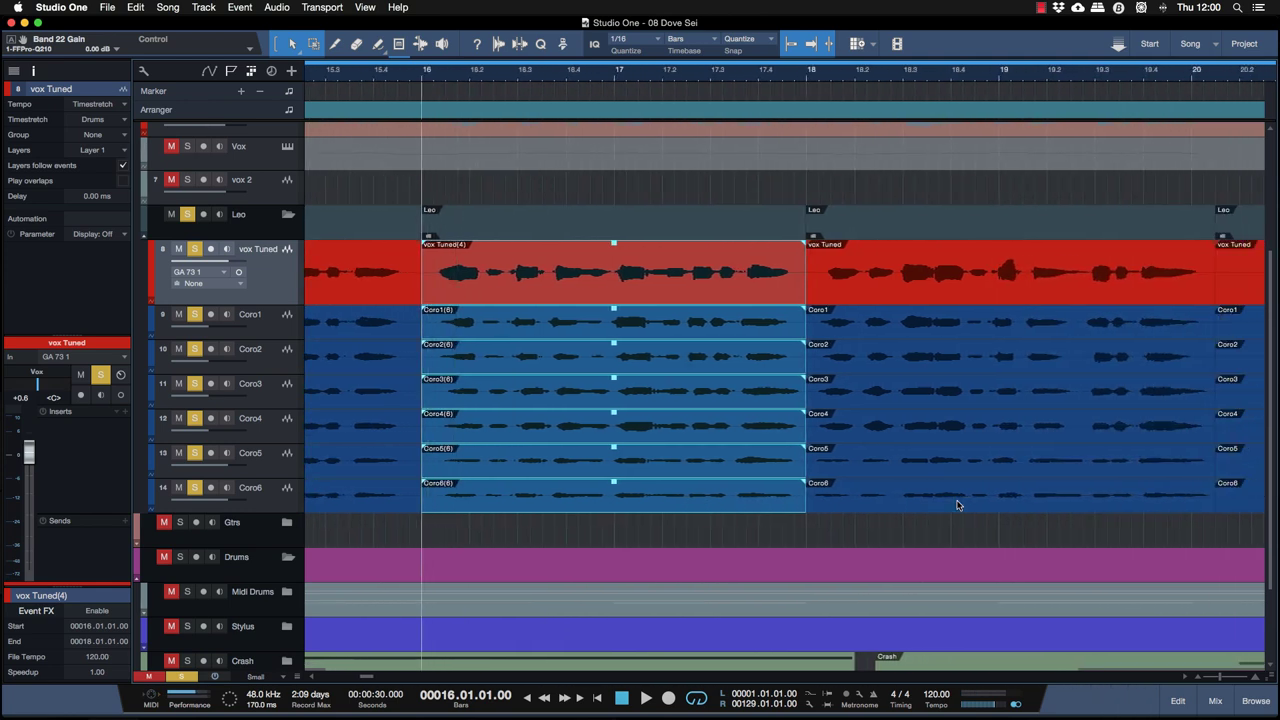
{"action": "right_click", "coordinate": [659, 500]}
{"action": "left_click", "coordinate": [790, 372]}
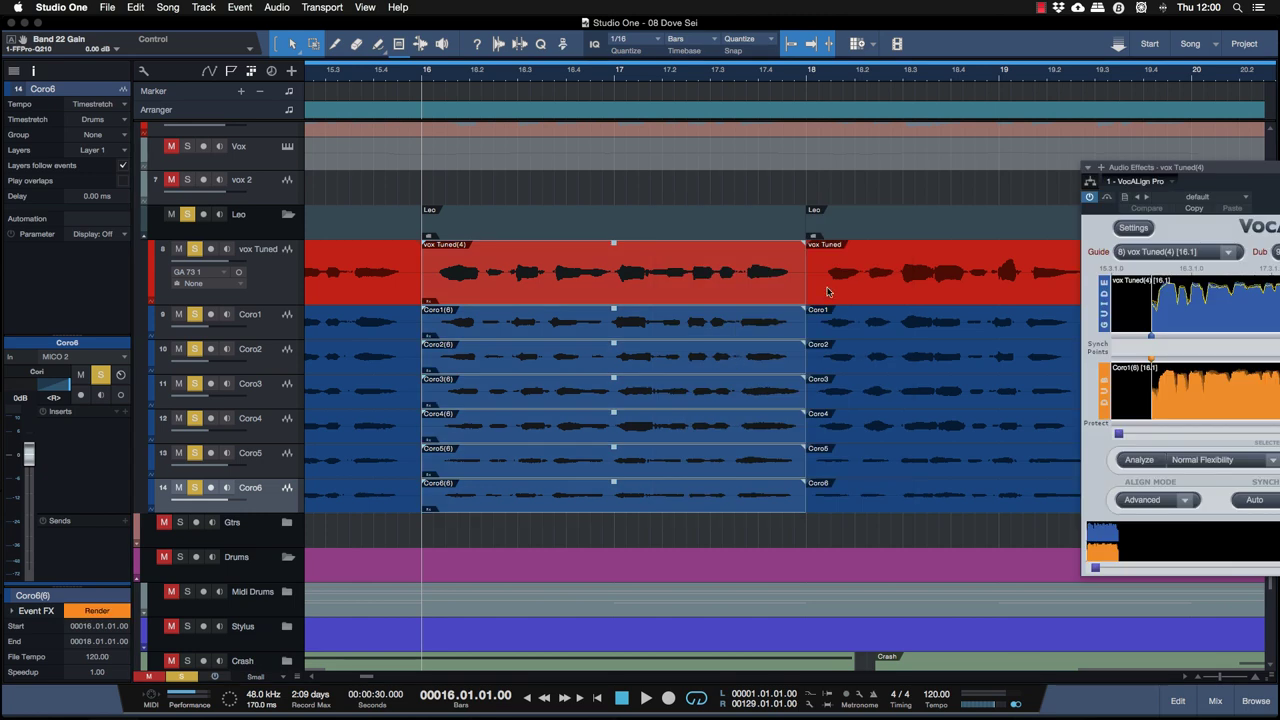
{"action": "key", "text": "space"}
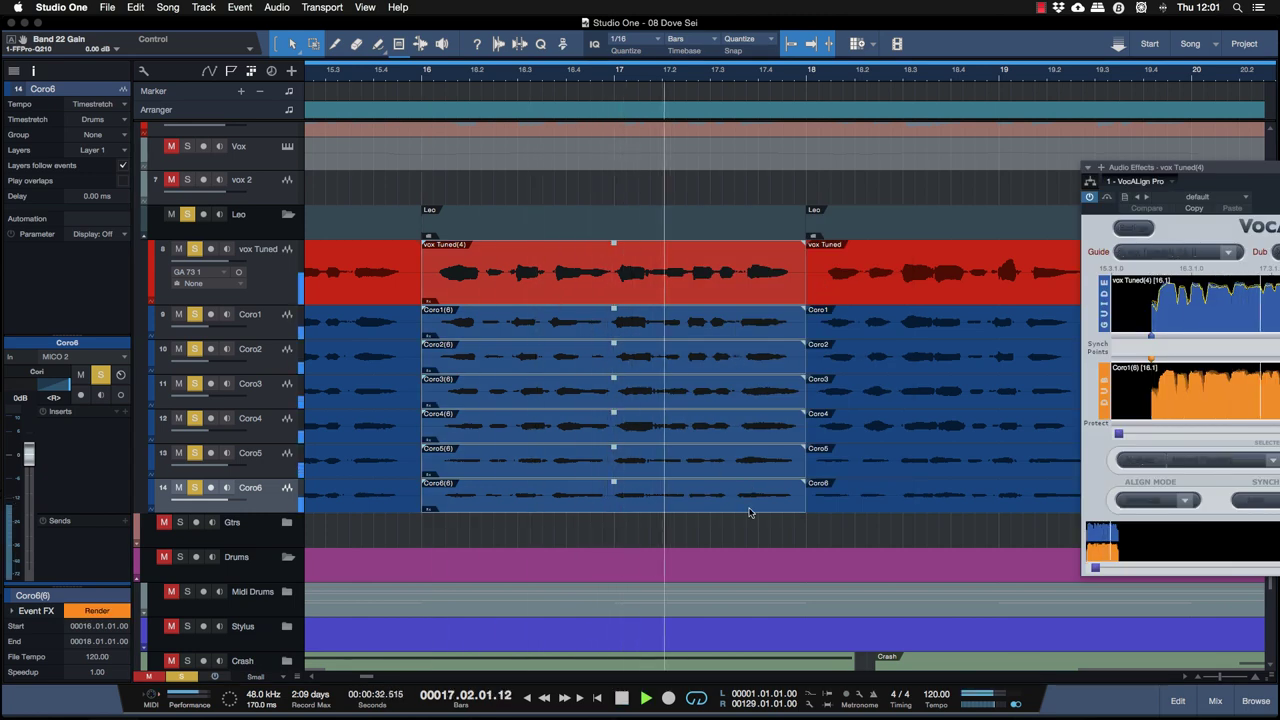
{"action": "key", "text": "space"}
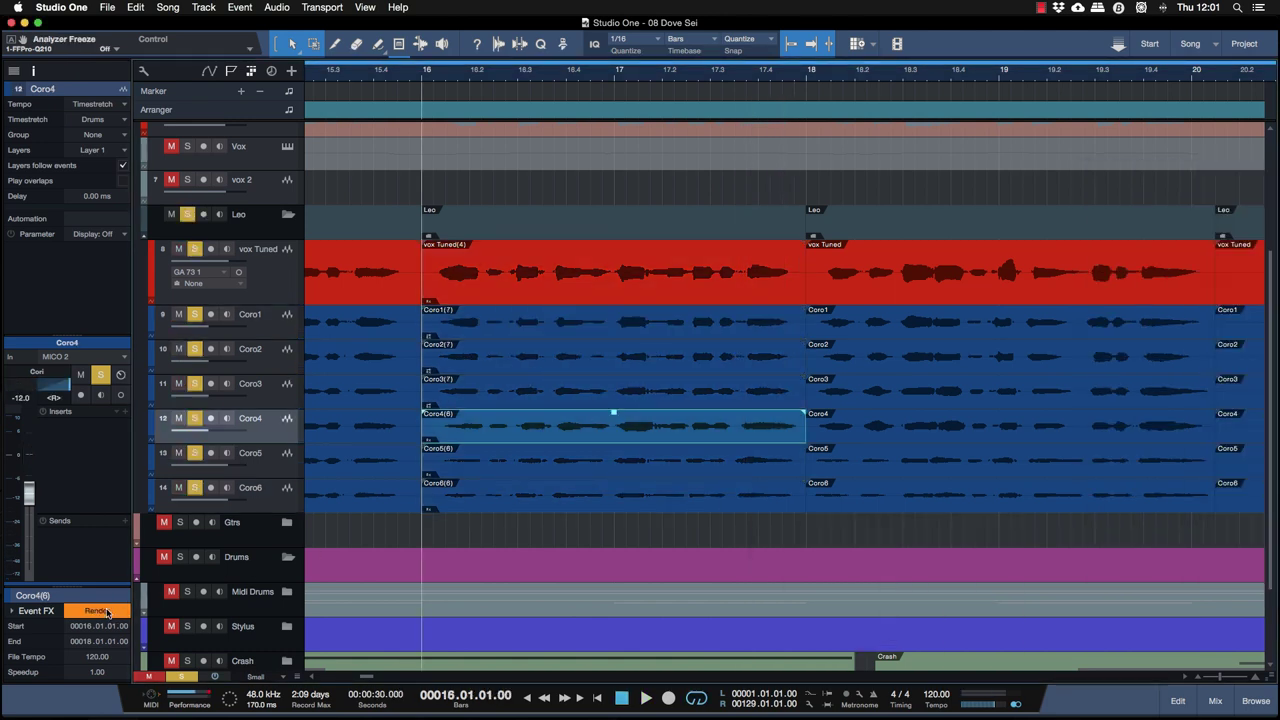
Render the event effects on the third-phrase Coro4, Coro5 and Coro6 events between bars 16 and 18
{"action": "left_click", "coordinate": [100, 610]}
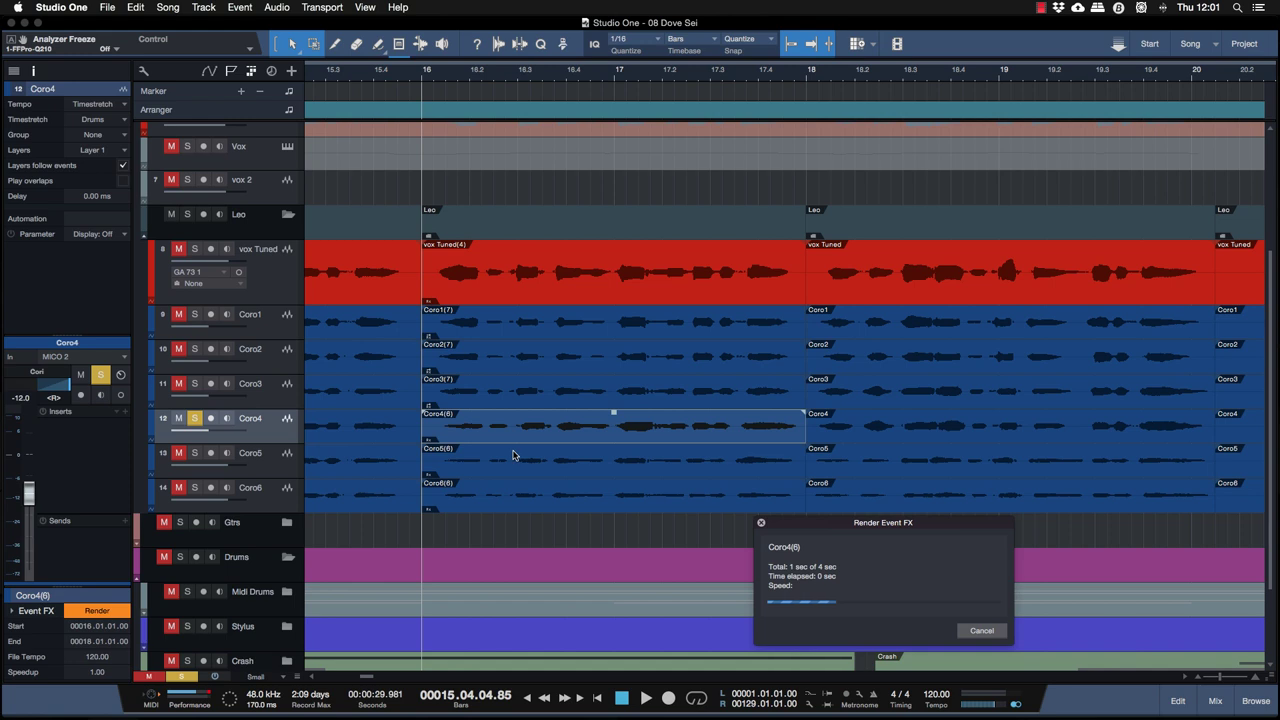
{"action": "left_click", "coordinate": [519, 463]}
{"action": "key", "text": "ctrl+b"}
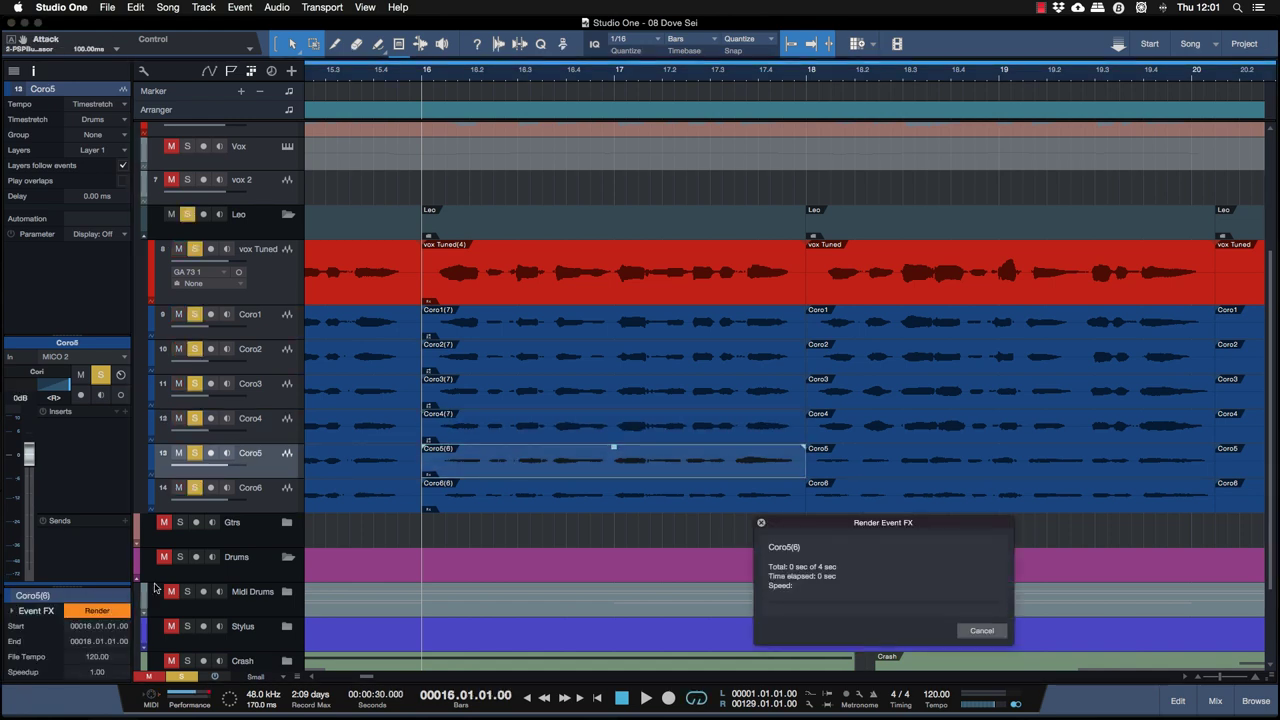
{"action": "left_click", "coordinate": [460, 497]}
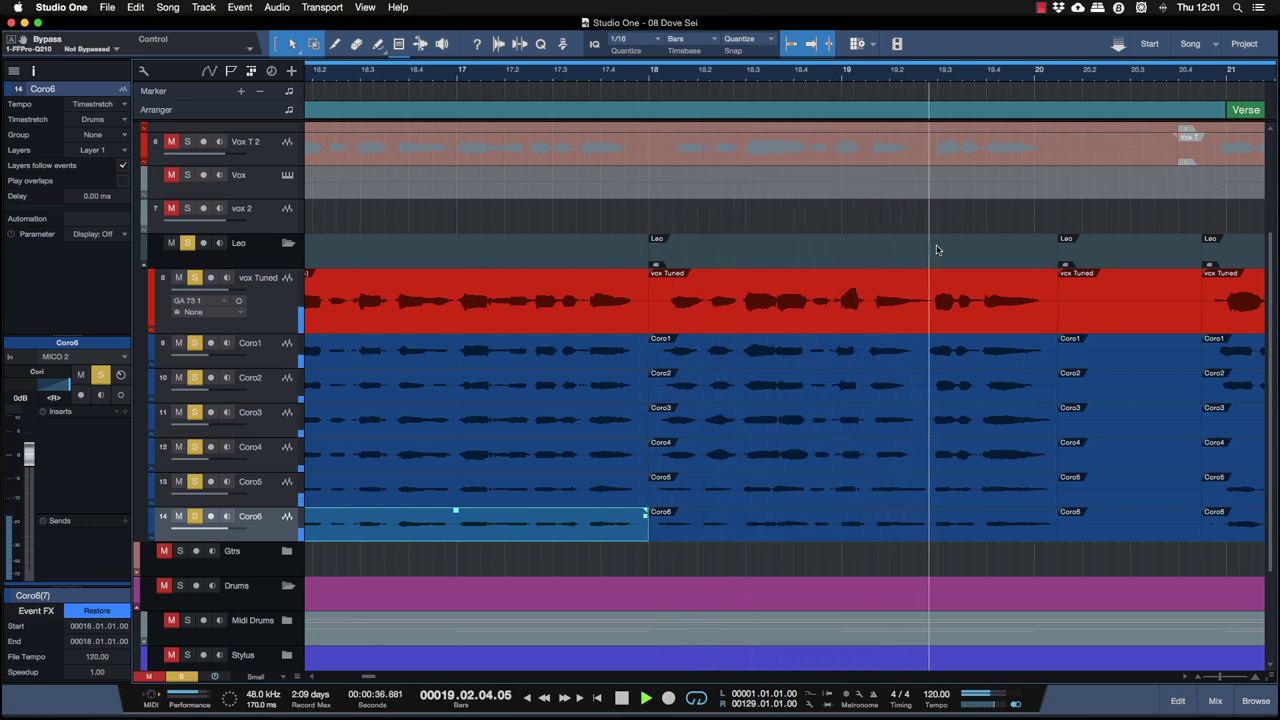
Finish auditioning the unaligned fourth phrase from bar 18 and open its vox Tuned and six Coro events with VocALign
{"action": "key", "text": "space"}
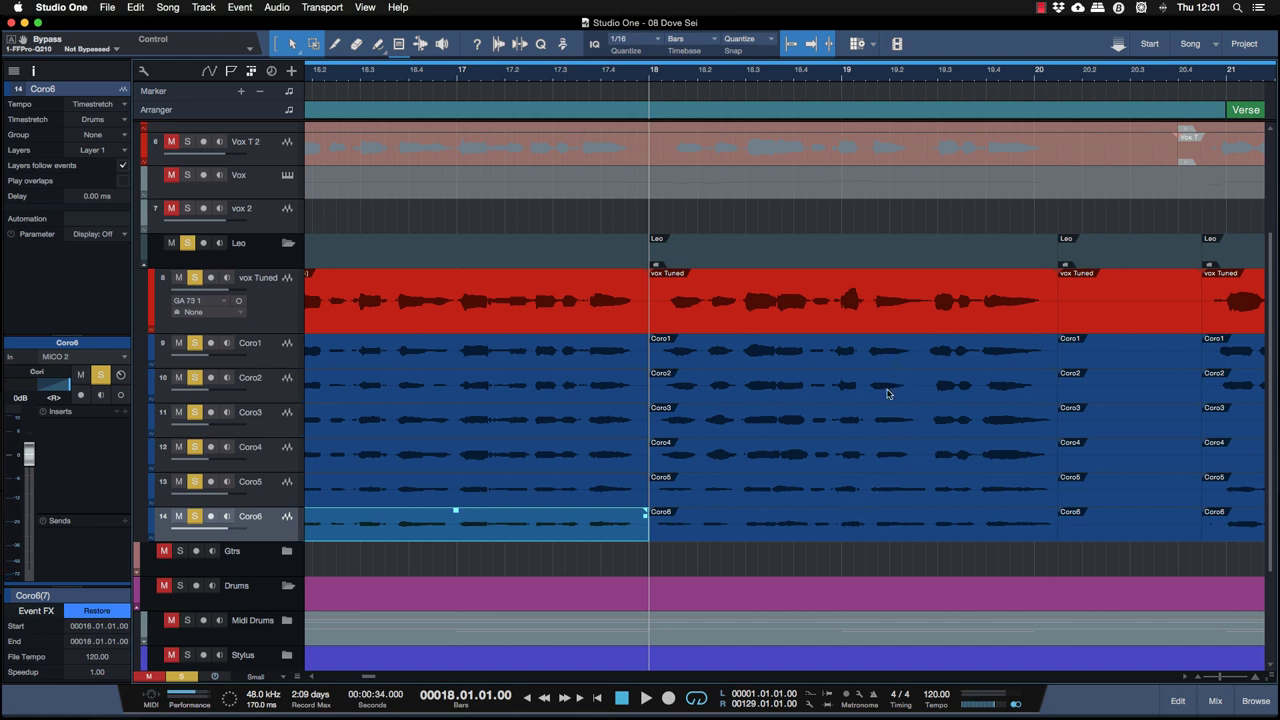
{"action": "left_click", "coordinate": [903, 497]}
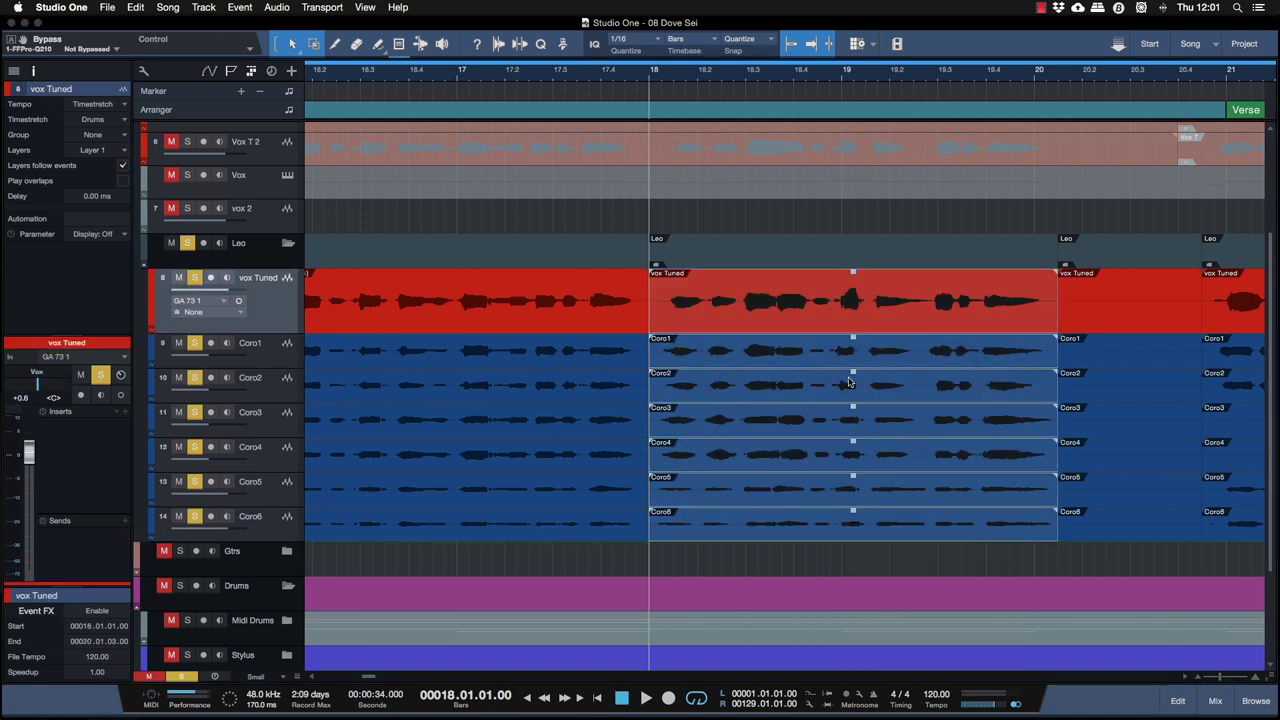
{"action": "left_click", "coordinate": [747, 325]}
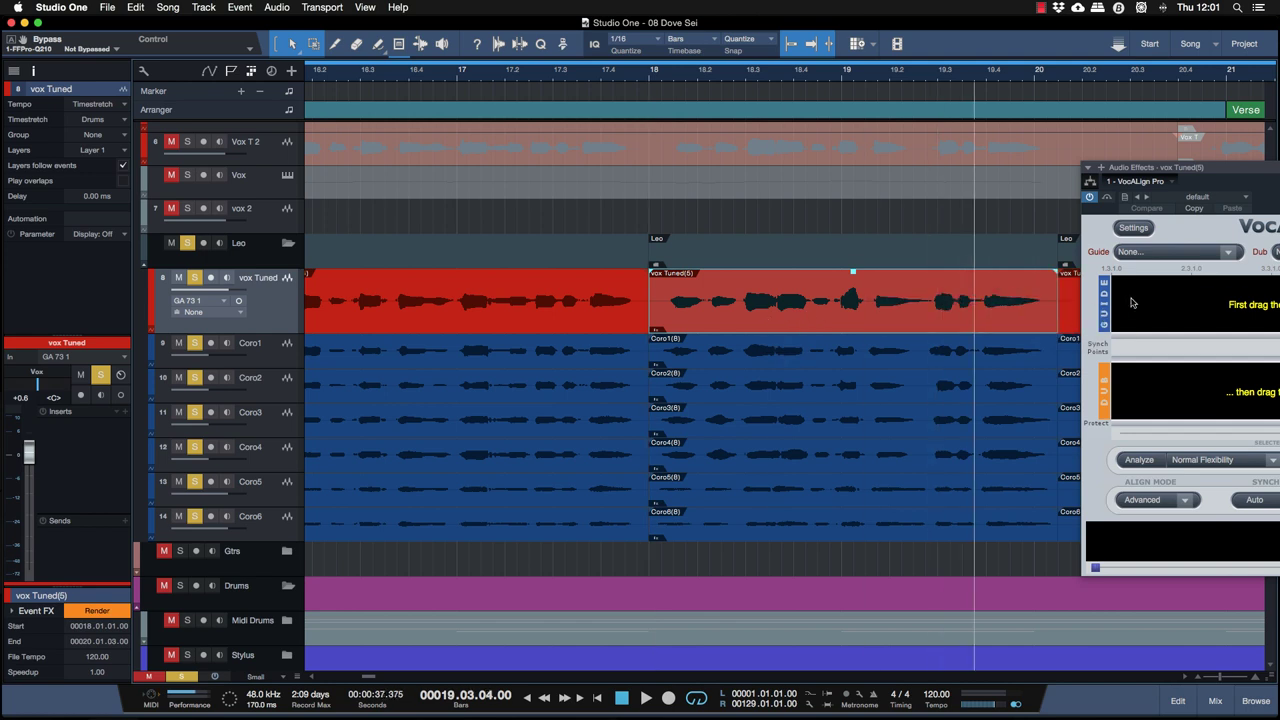
Load the fourth-phrase vox Tuned event as guide and its six Coro events as dubs, and play back the aligned phrase from bar 18
{"action": "left_click", "coordinate": [770, 358]}
{"action": "key", "text": "space"}
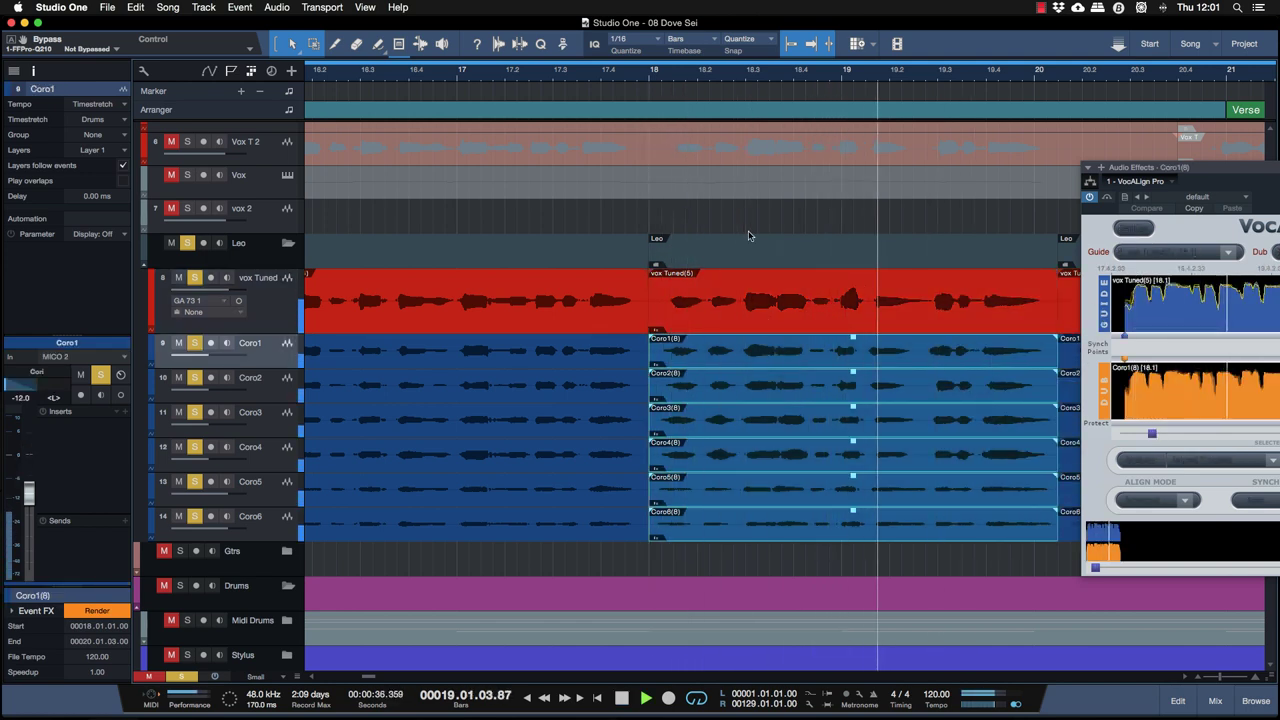
{"action": "key", "text": "space"}
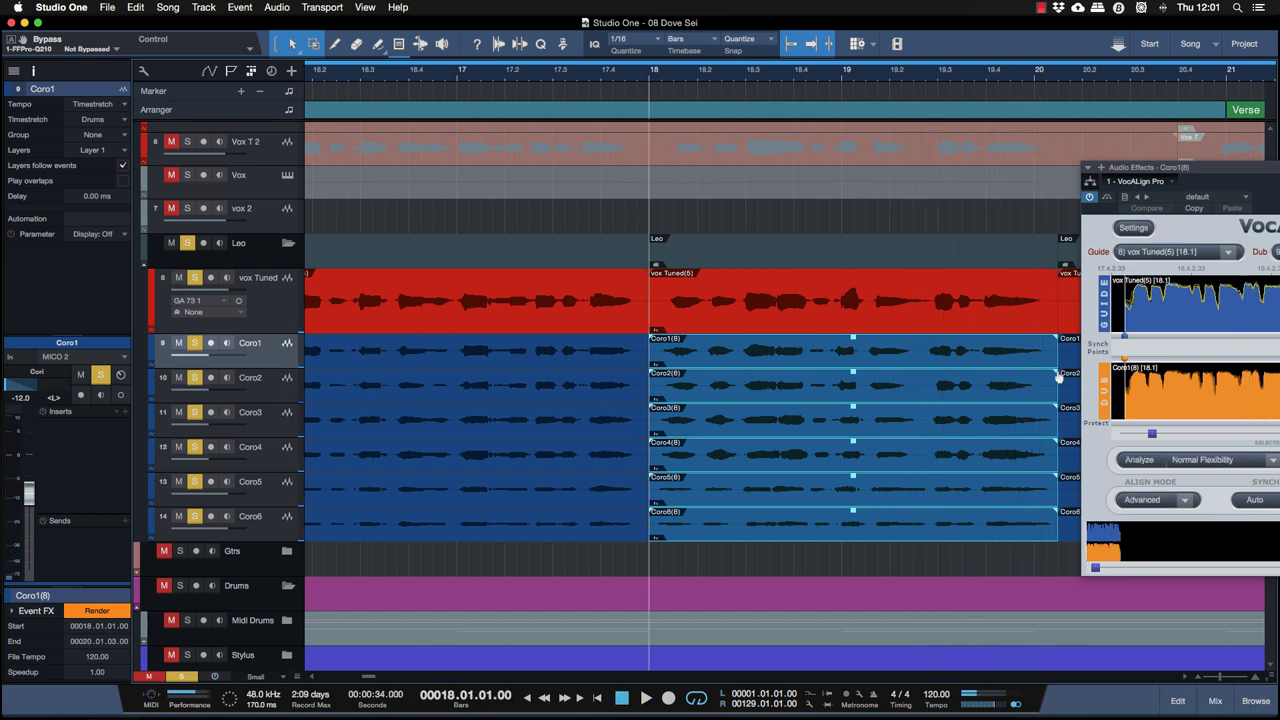
Render the event effects on the six fourth-phrase Coro events and play back the rendered phrase from bar 18
{"action": "left_click", "coordinate": [115, 611]}
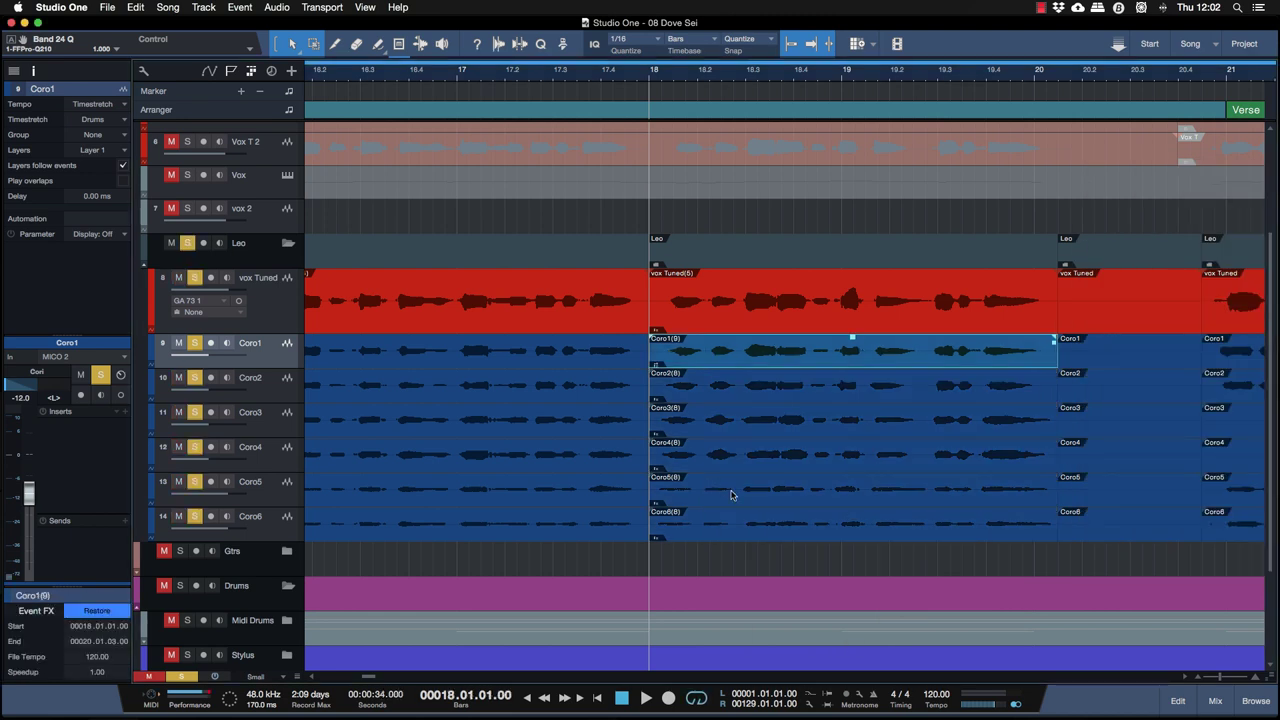
{"action": "left_click", "coordinate": [104, 617]}
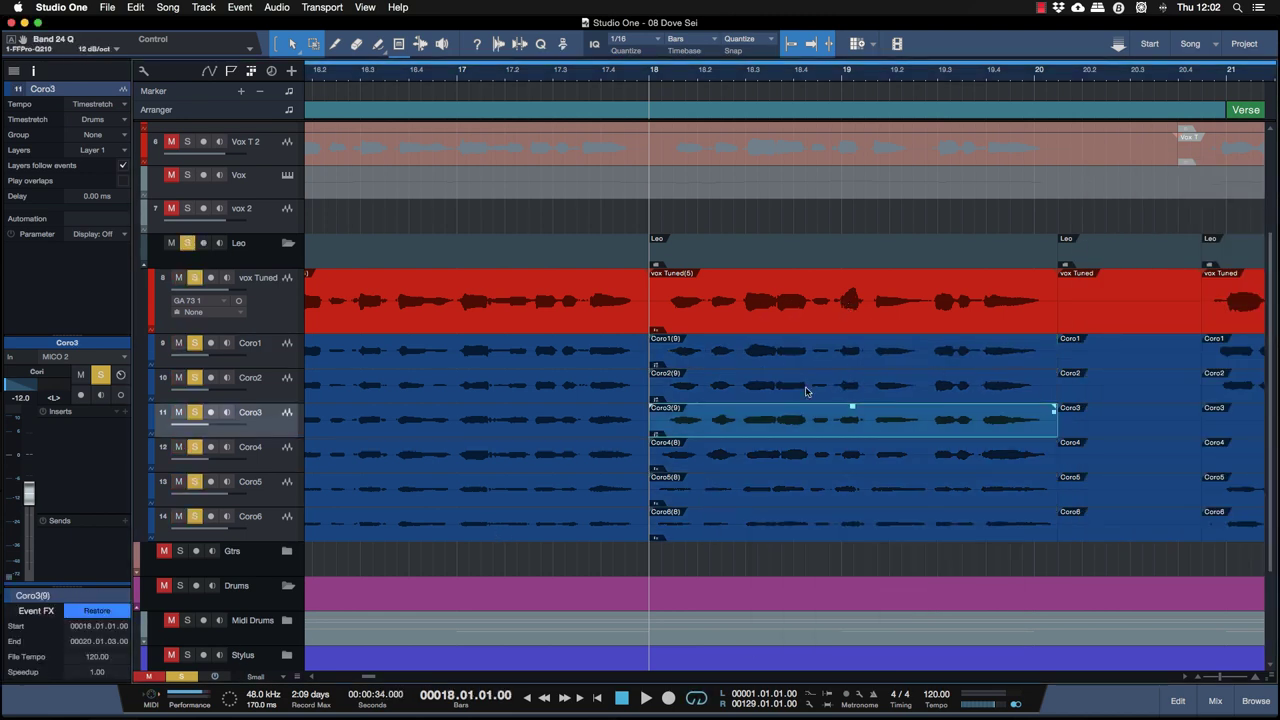
{"action": "left_click", "coordinate": [808, 460]}
{"action": "left_click", "coordinate": [108, 614]}
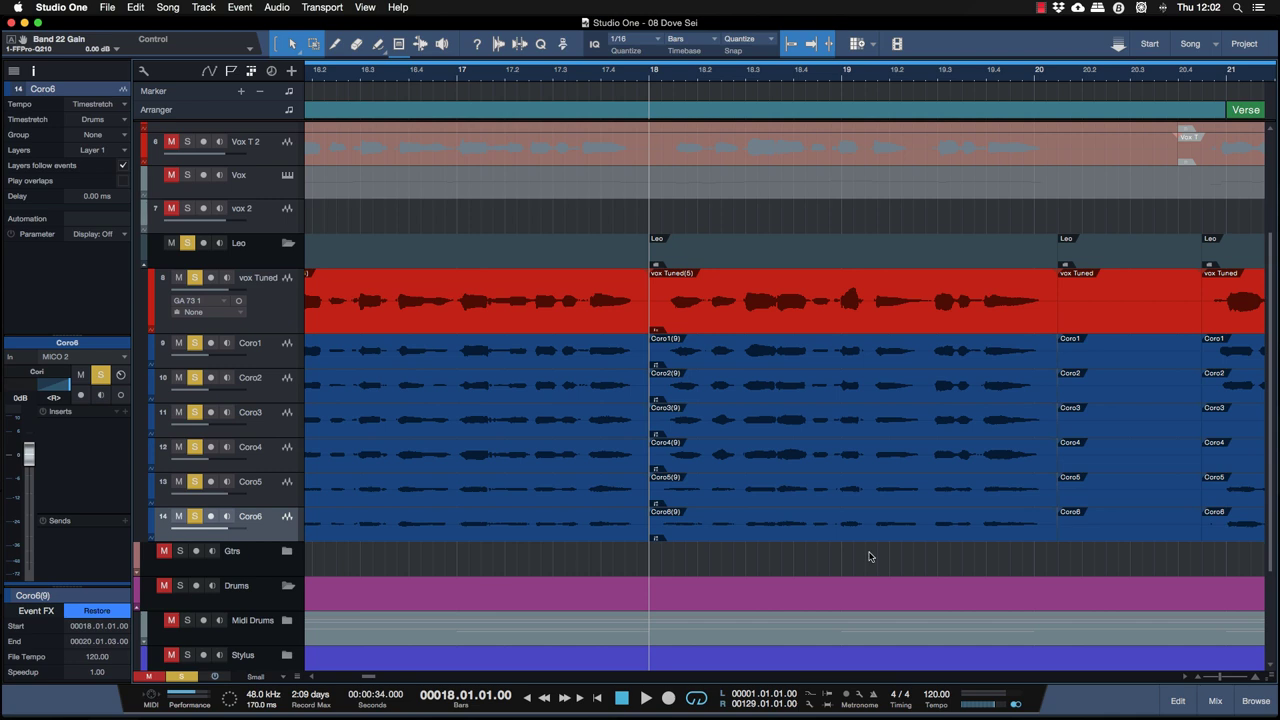
{"action": "key", "text": "space"}
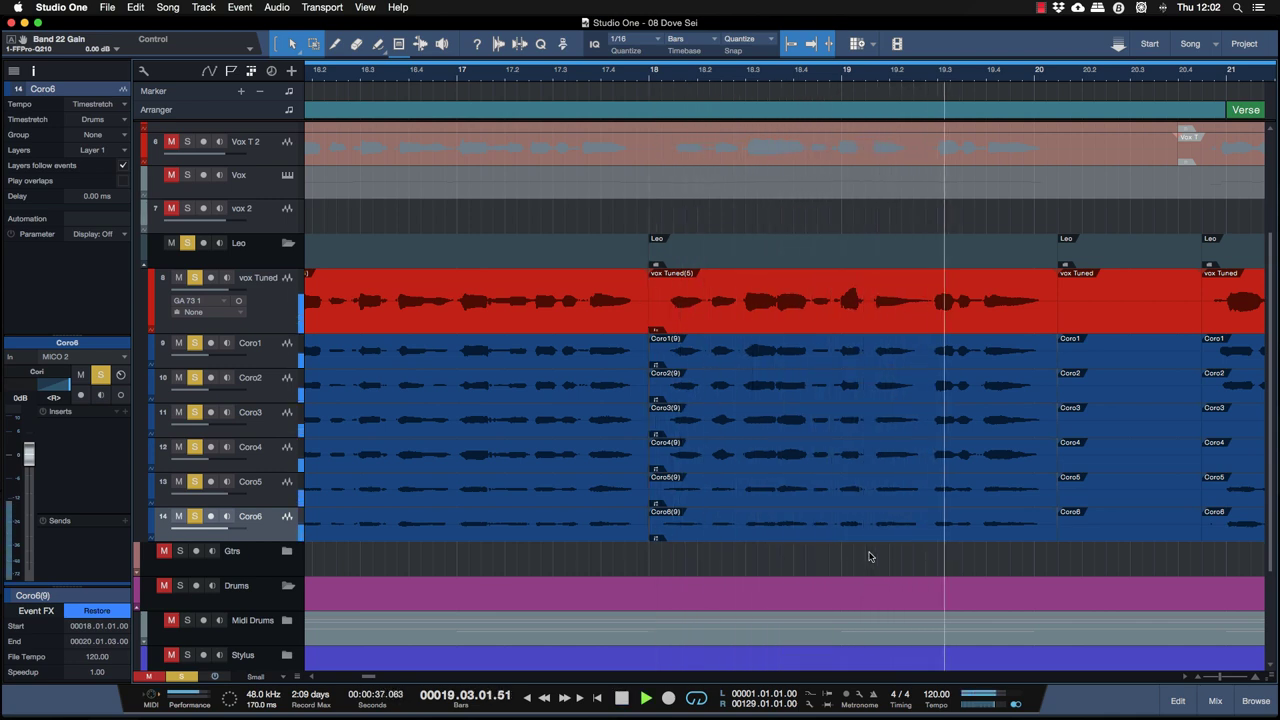
{"action": "key", "text": "space"}
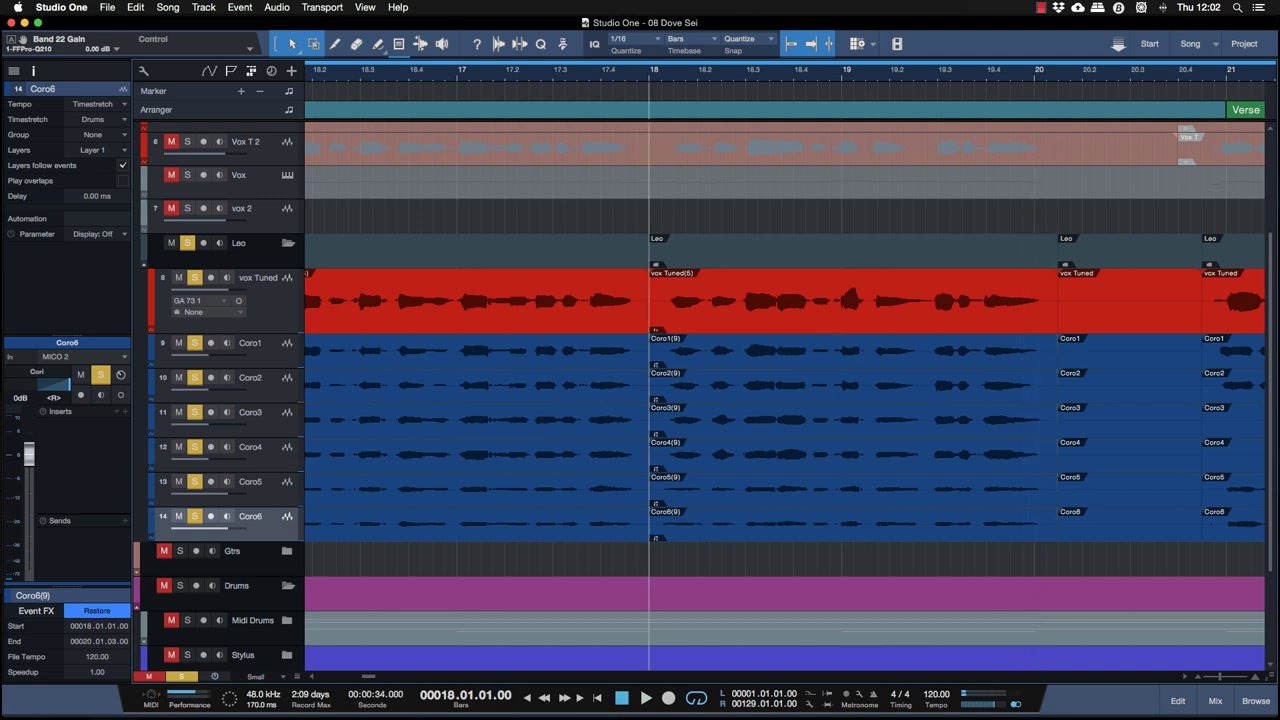